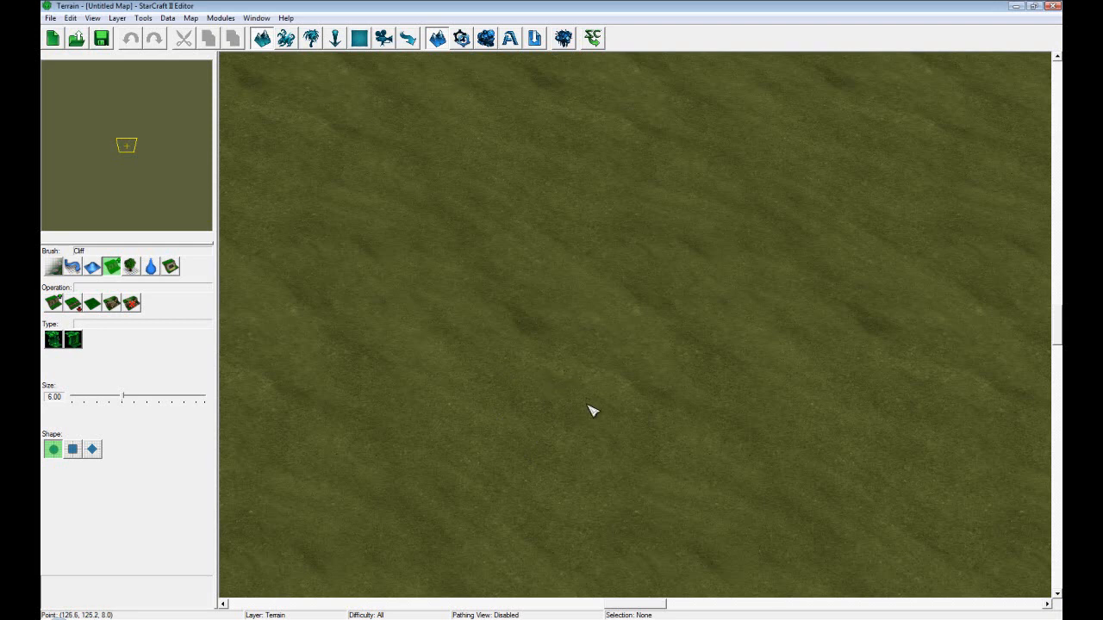
Place a Terran Marauder owned by Player 1 near the middle of the visible terrain.
{"action": "right_click_drag", "start_coordinate": [581, 397], "coordinate": [624, 371]}
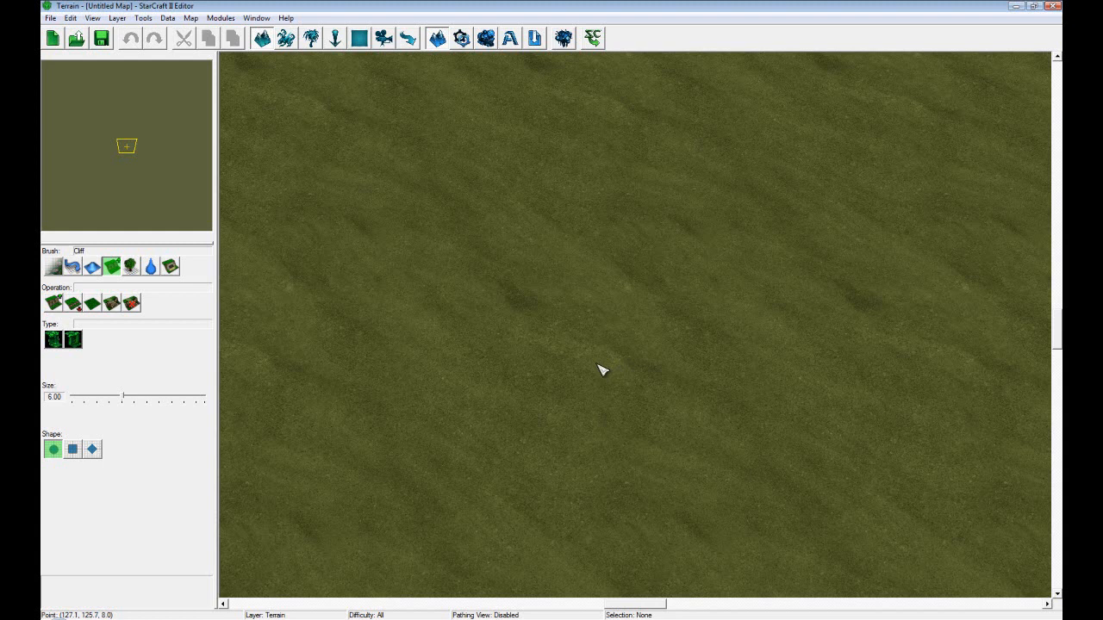
{"action": "right_click_drag", "start_coordinate": [551, 433], "coordinate": [561, 414]}
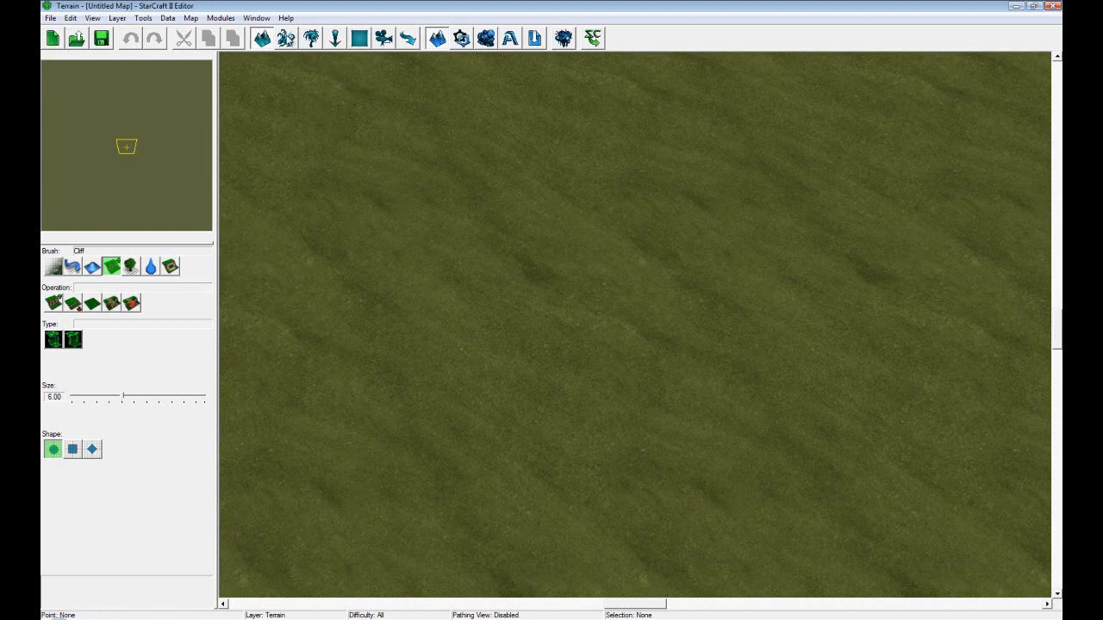
{"action": "left_click", "coordinate": [286, 38]}
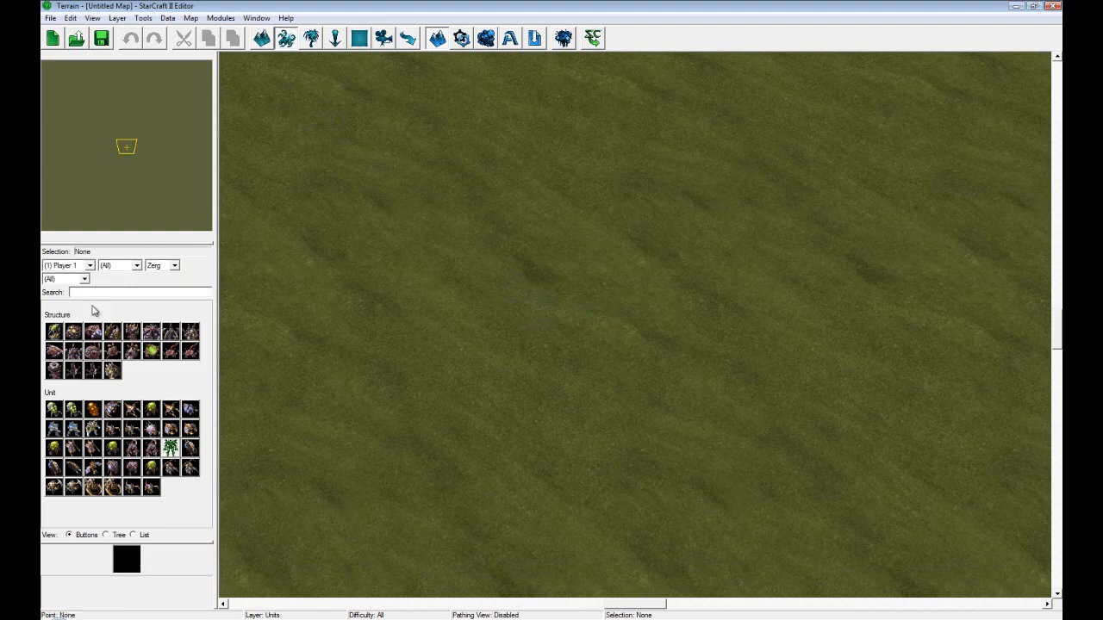
{"action": "left_click", "coordinate": [176, 265]}
{"action": "left_click", "coordinate": [173, 284]}
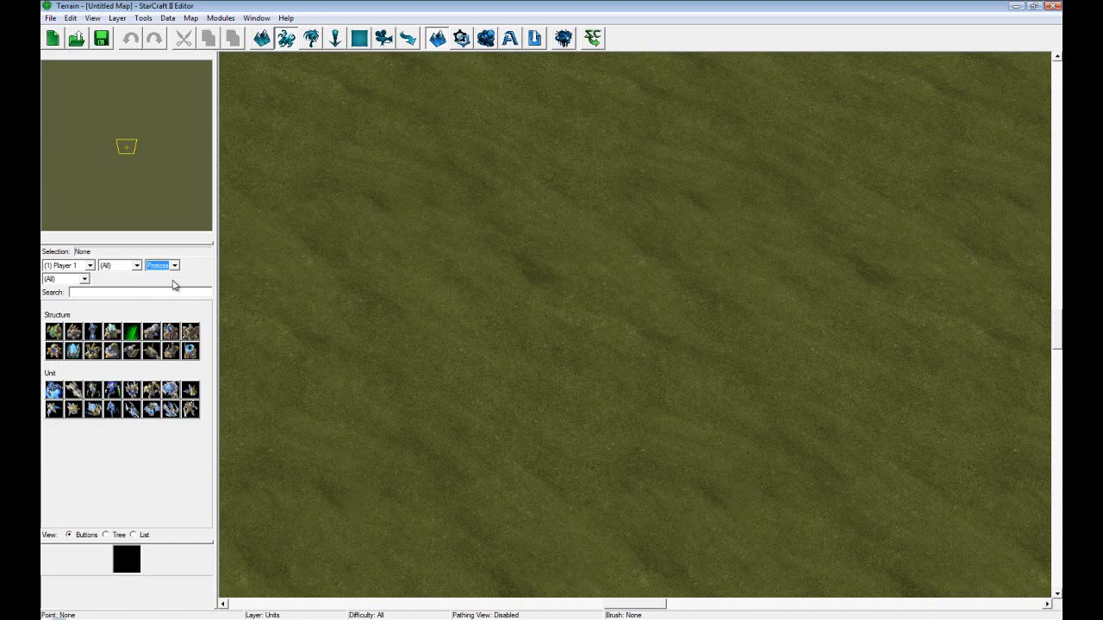
{"action": "key", "text": "Down"}
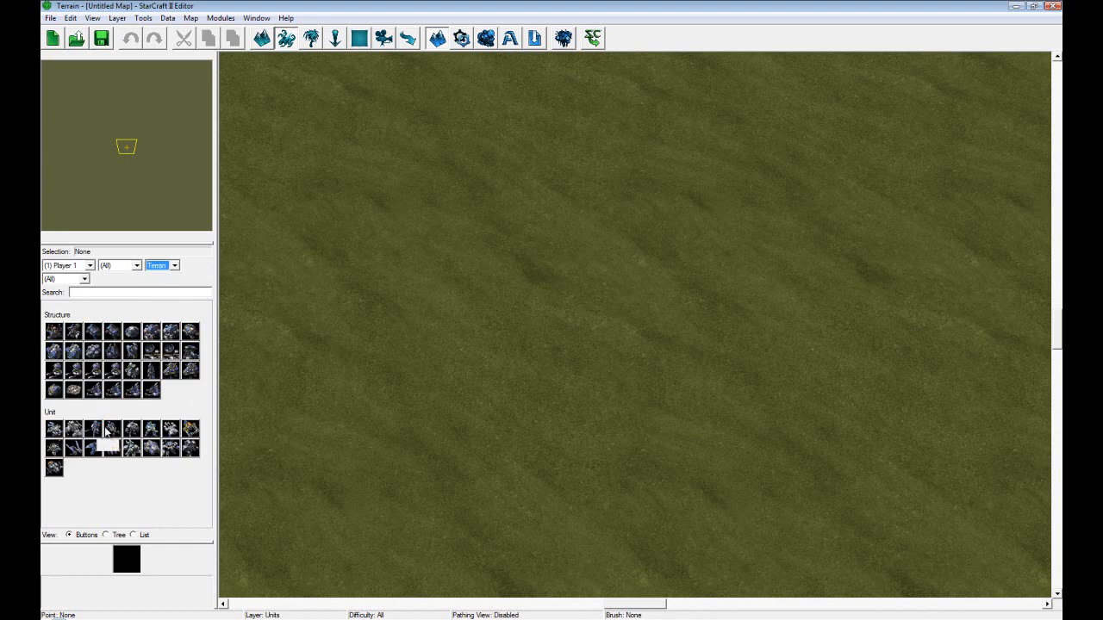
{"action": "left_click", "coordinate": [131, 428]}
{"action": "left_click", "coordinate": [629, 345]}
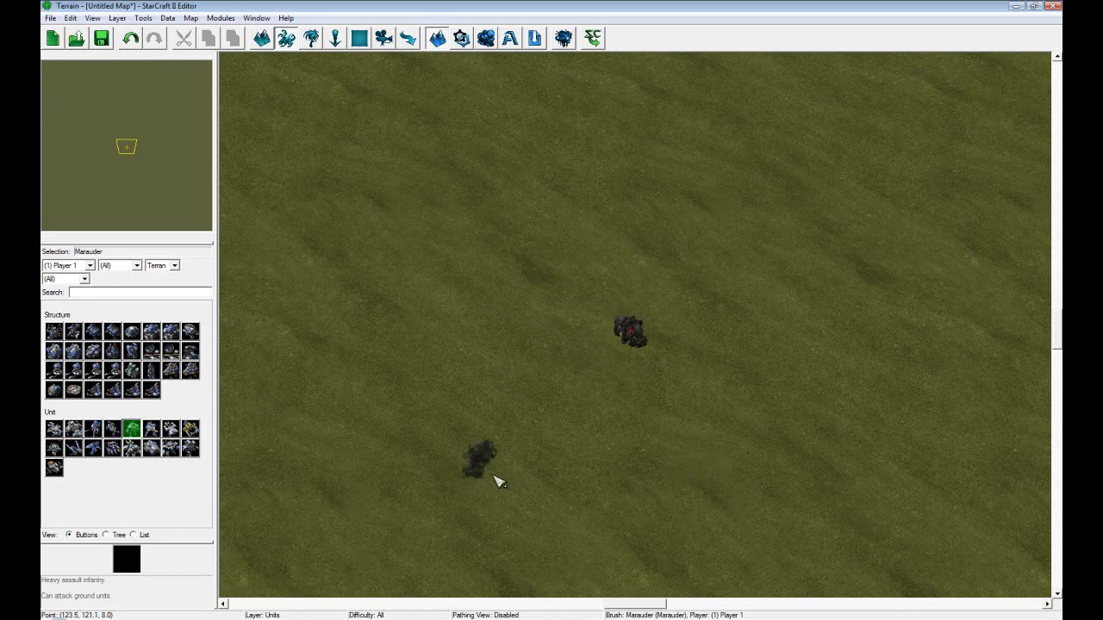
Place a ring of Zerg Changeling (Marine with shield) units owned by Player 2 around the Marauder.
{"action": "left_click", "coordinate": [73, 267]}
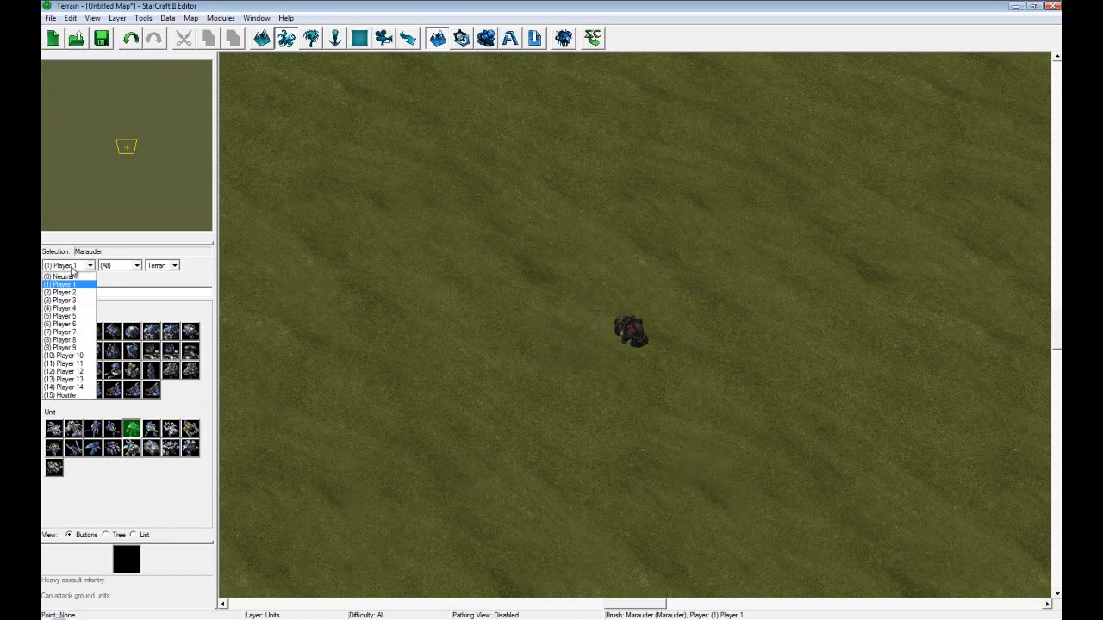
{"action": "left_click", "coordinate": [79, 293]}
{"action": "left_click", "coordinate": [173, 267]}
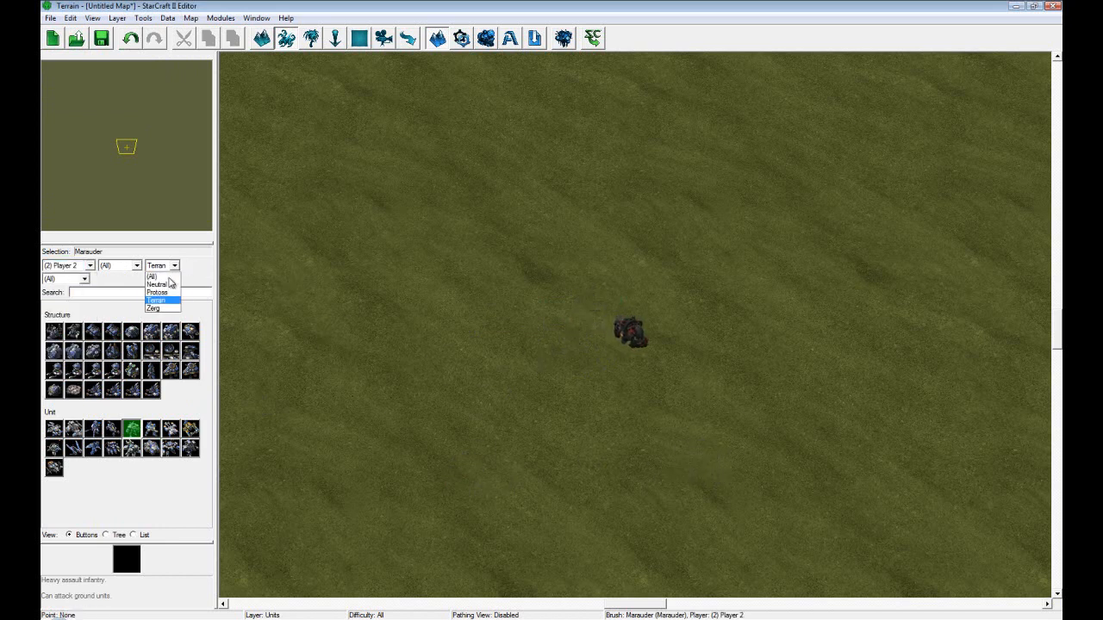
{"action": "left_click", "coordinate": [160, 314]}
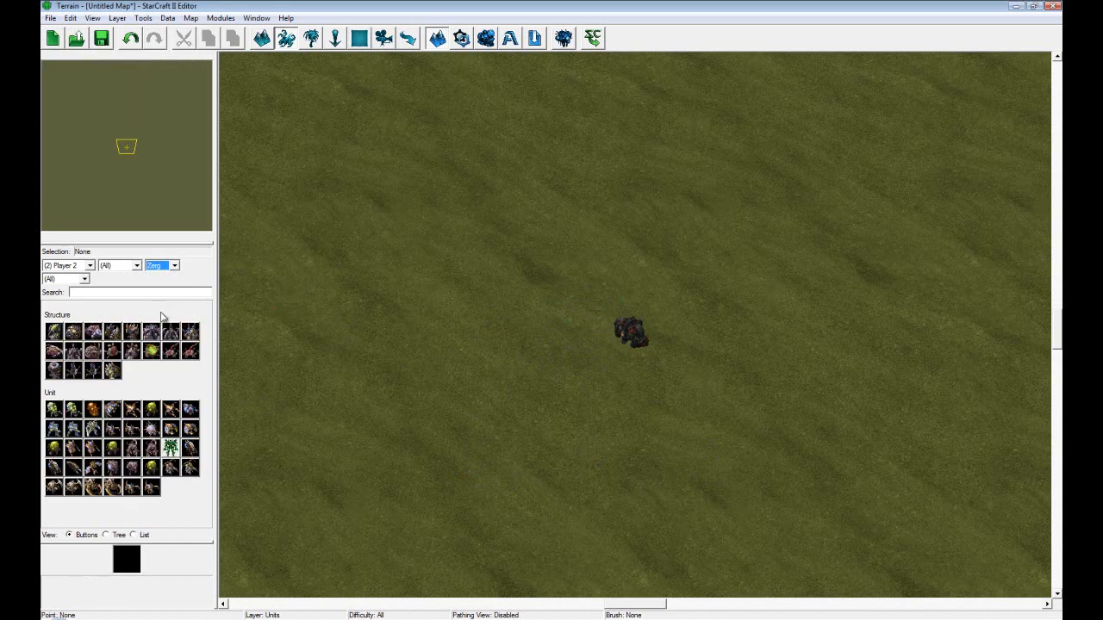
{"action": "left_click", "coordinate": [54, 429]}
{"action": "left_click", "coordinate": [374, 442]}
{"action": "left_click", "coordinate": [365, 227]}
{"action": "left_click", "coordinate": [588, 136]}
{"action": "left_click", "coordinate": [355, 345]}
{"action": "left_click", "coordinate": [459, 174]}
{"action": "key", "text": "Right"}
{"action": "left_click", "coordinate": [603, 129]}
{"action": "left_click", "coordinate": [815, 214]}
{"action": "left_click", "coordinate": [860, 325]}
{"action": "left_click", "coordinate": [776, 522]}
{"action": "left_click", "coordinate": [604, 572]}
{"action": "left_click", "coordinate": [326, 495]}
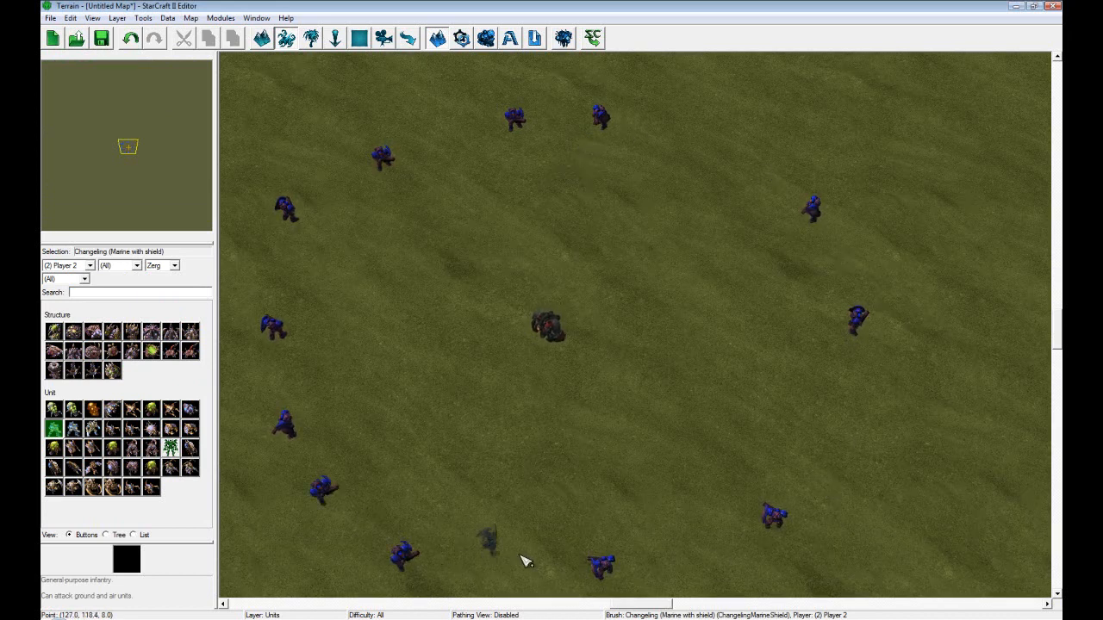
{"action": "left_click", "coordinate": [828, 341]}
{"action": "left_click", "coordinate": [706, 156]}
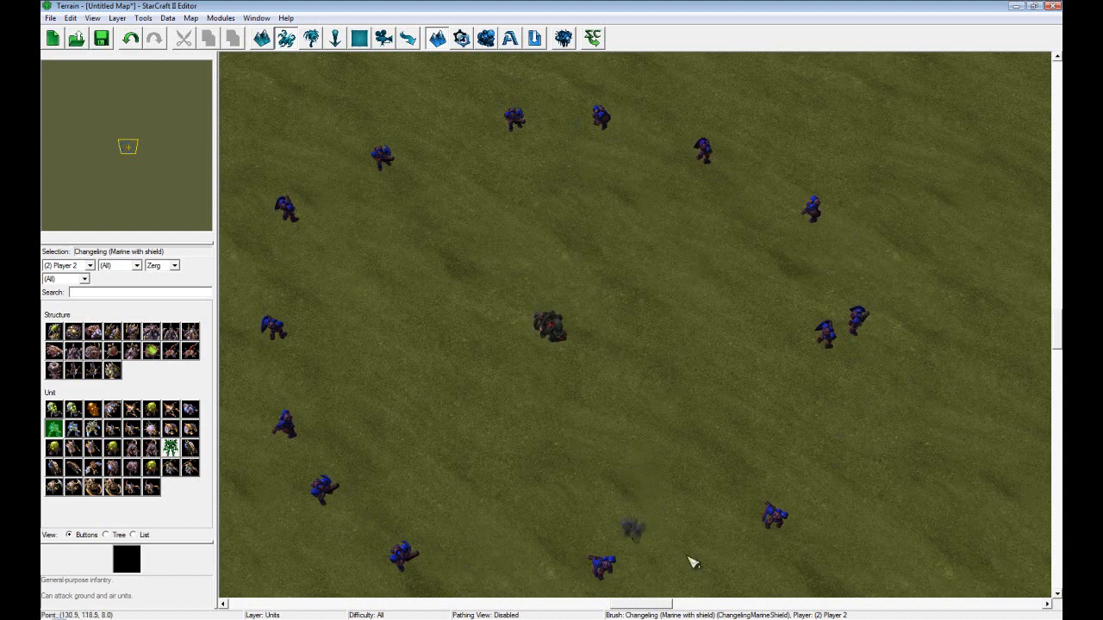
{"action": "left_click", "coordinate": [836, 442]}
{"action": "left_click", "coordinate": [687, 571]}
{"action": "left_click", "coordinate": [504, 573]}
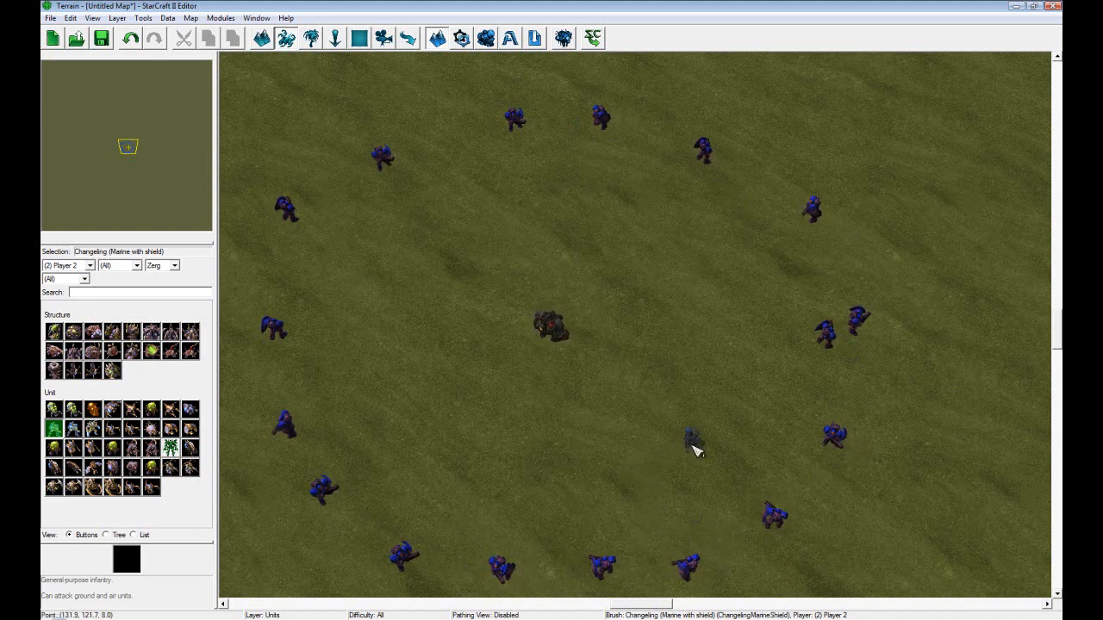
{"action": "key", "text": "Escape"}
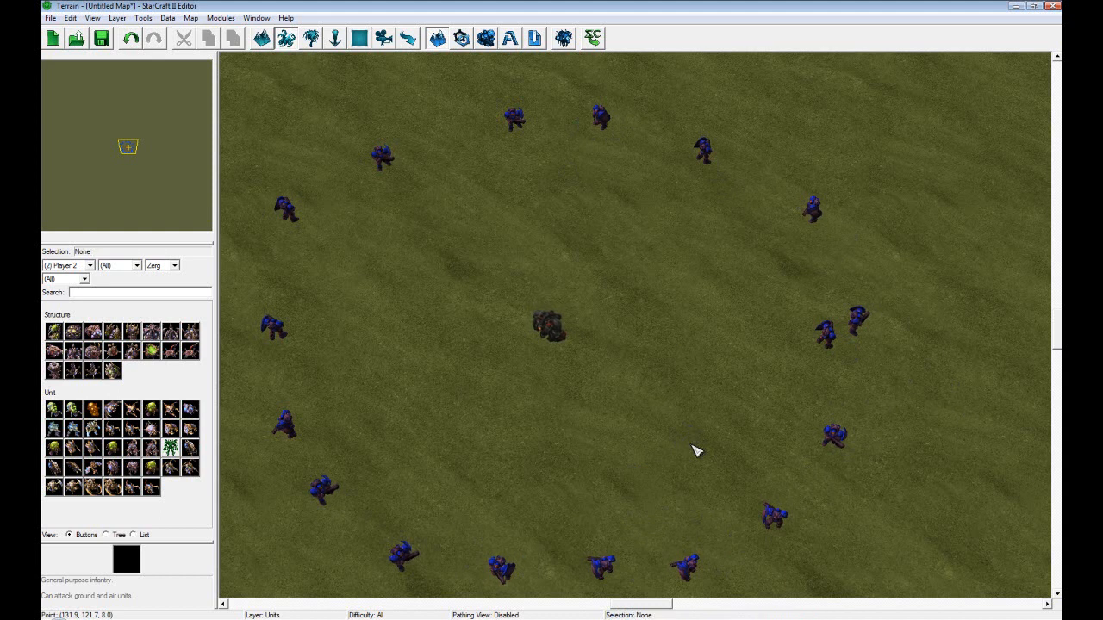
Open the data editor and show the Actors data type.
{"action": "right_click_drag", "start_coordinate": [516, 274], "coordinate": [541, 265]}
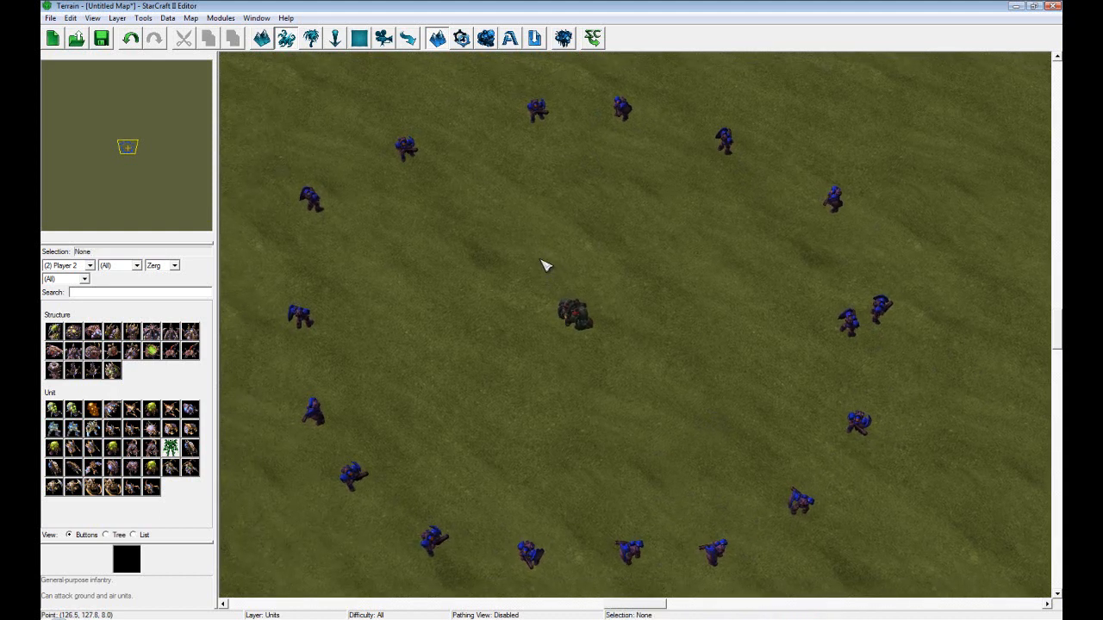
{"action": "left_click", "coordinate": [487, 39]}
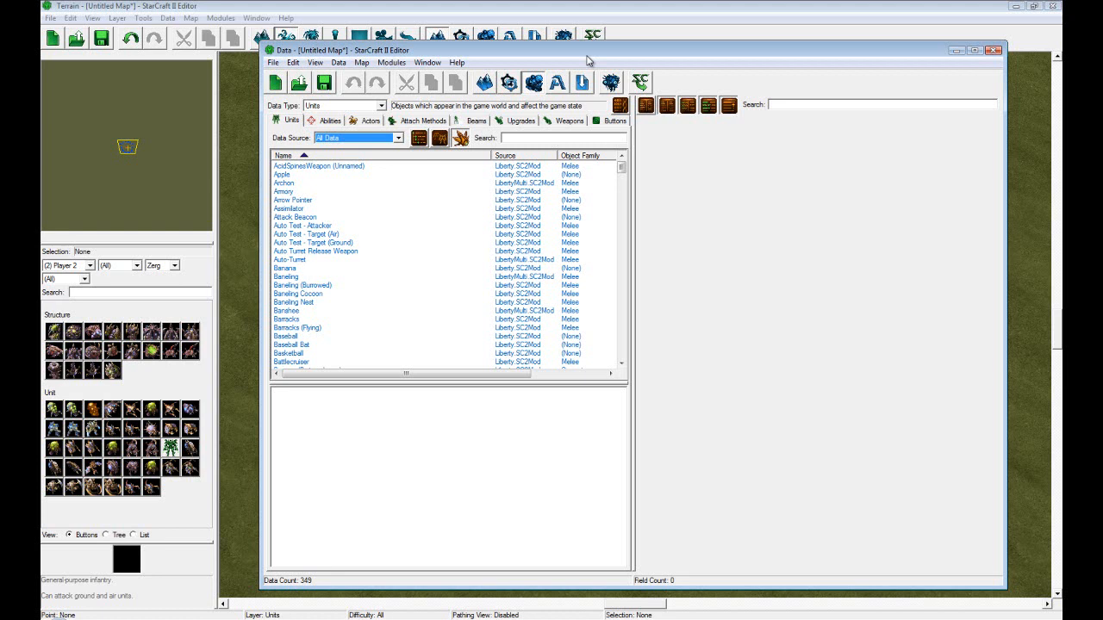
{"action": "left_click", "coordinate": [371, 120]}
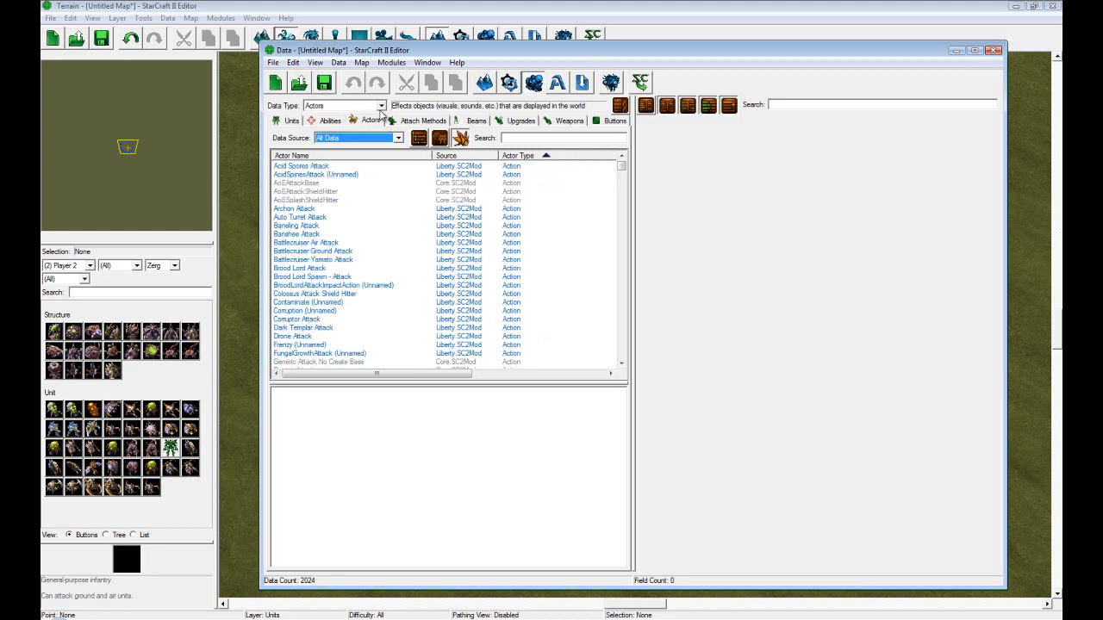
{"action": "left_click", "coordinate": [384, 107]}
{"action": "scroll", "coordinate": [349, 129], "scroll_direction": "up", "scroll_amount": 1}
{"action": "left_click", "coordinate": [315, 141]}
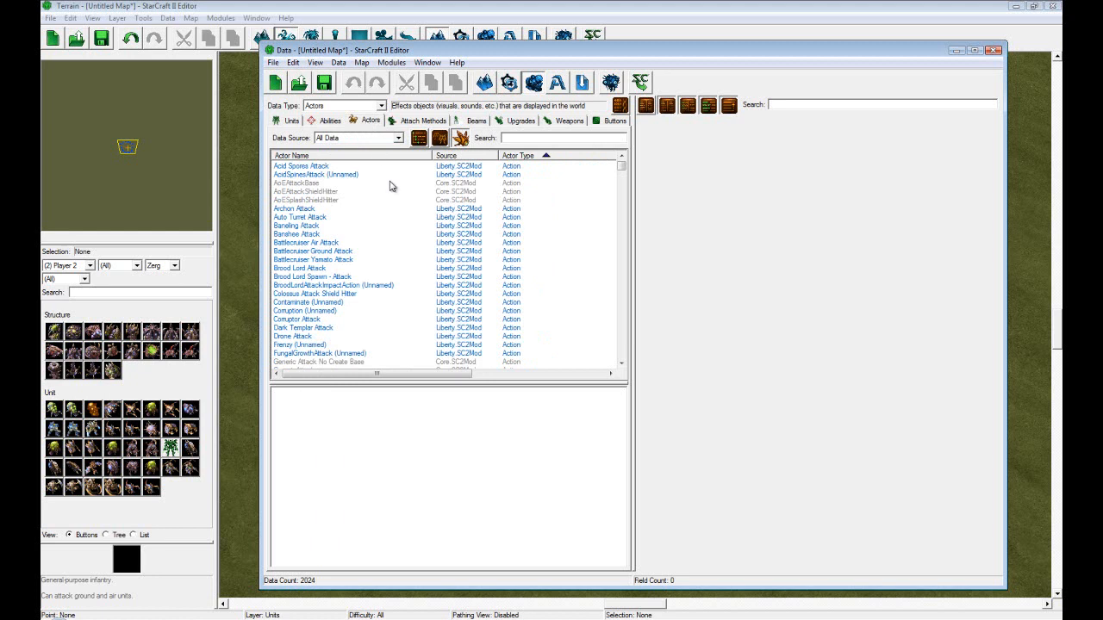
Start adding a new actor object named "Terrain Deformation" and generate its ID from the name.
{"action": "left_click", "coordinate": [594, 270]}
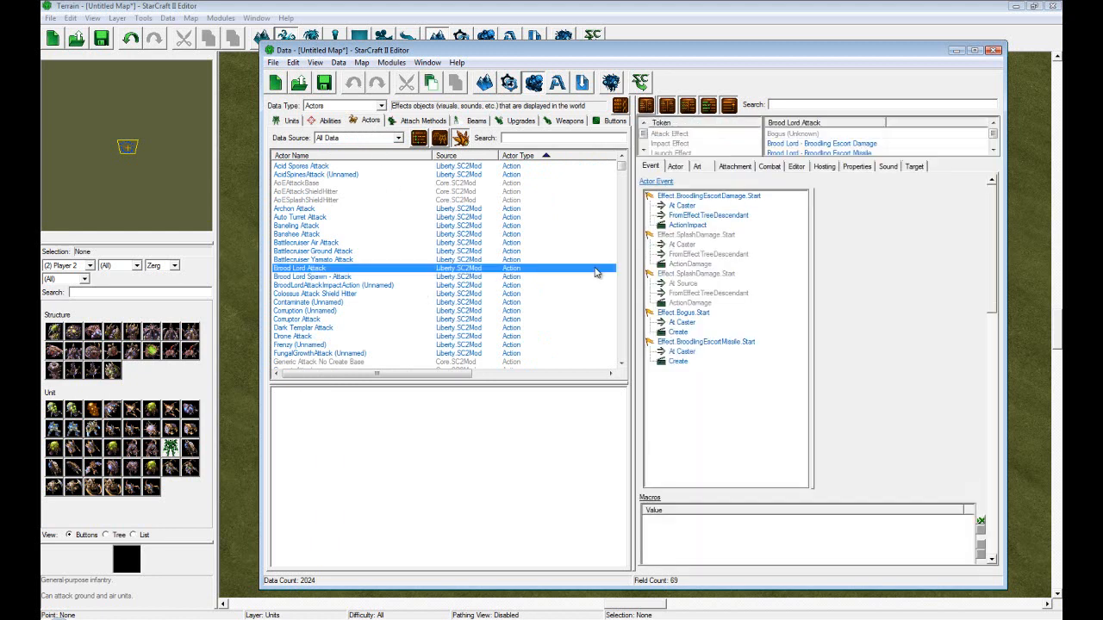
{"action": "right_click", "coordinate": [594, 272]}
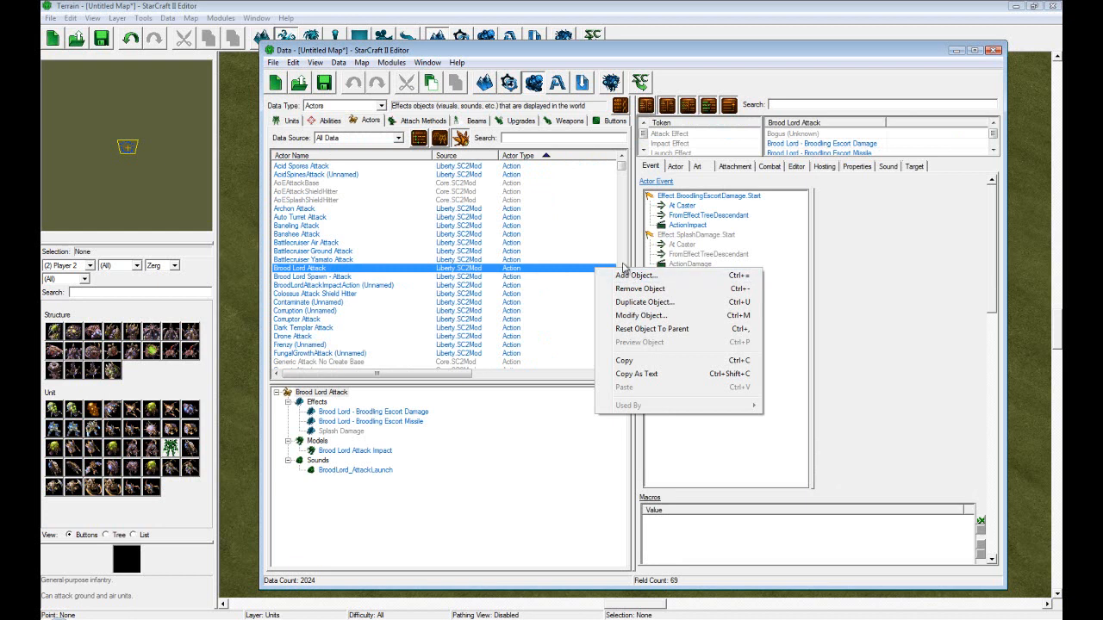
{"action": "left_click", "coordinate": [565, 260]}
{"action": "right_click", "coordinate": [564, 260]}
{"action": "left_click", "coordinate": [534, 251]}
{"action": "right_click", "coordinate": [548, 254]}
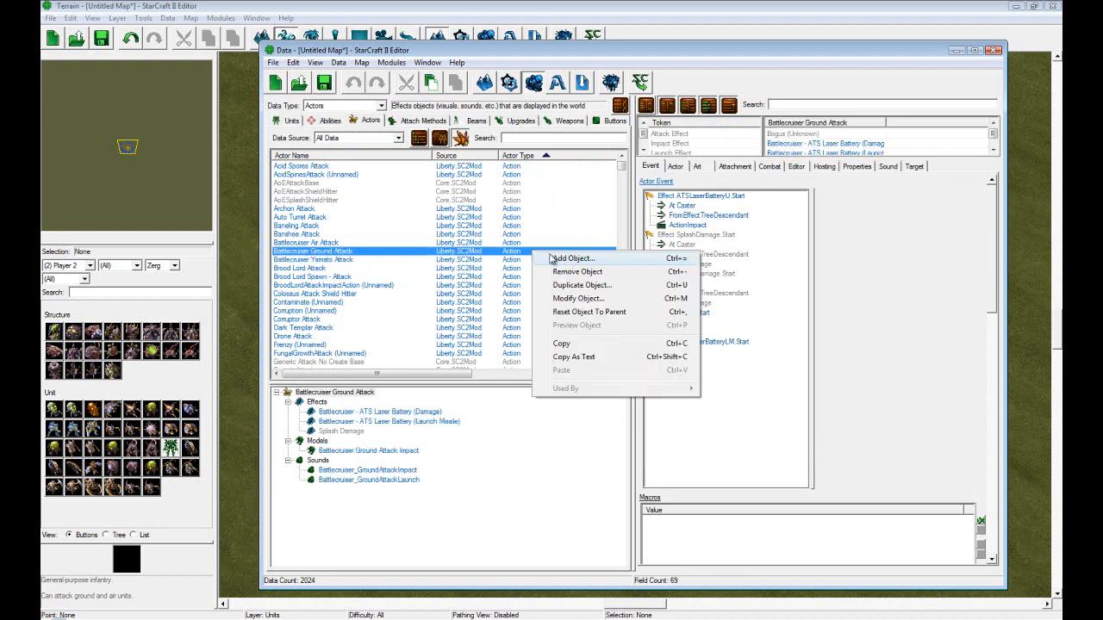
{"action": "left_click", "coordinate": [572, 258]}
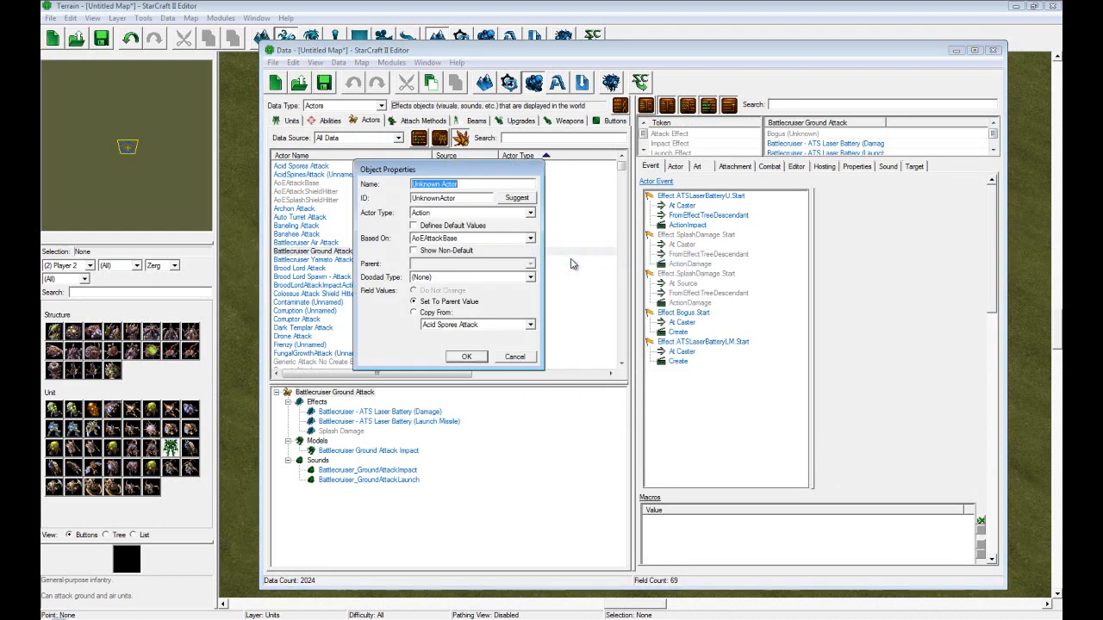
{"action": "type", "text": "Terrain Deformation"}
{"action": "left_click", "coordinate": [527, 199]}
Set the new actor's type to Terrain Deformer and create the actor.
{"action": "left_click", "coordinate": [492, 213]}
{"action": "scroll", "coordinate": [504, 415], "scroll_direction": "down", "scroll_amount": 6}
{"action": "scroll", "coordinate": [504, 415], "scroll_direction": "down", "scroll_amount": 3}
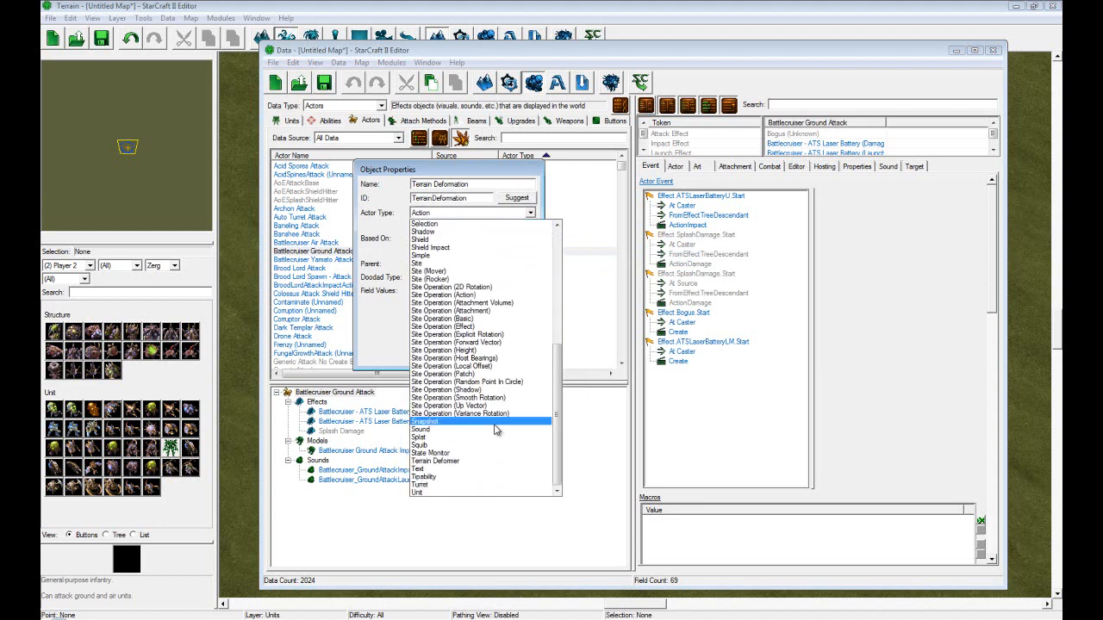
{"action": "left_click", "coordinate": [485, 463]}
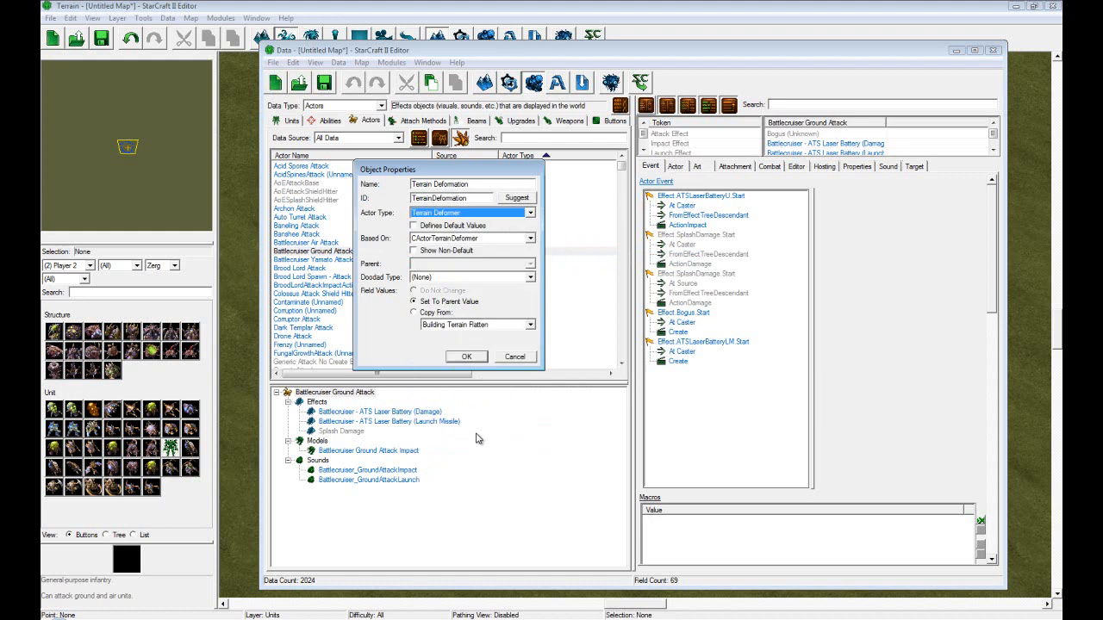
{"action": "left_click", "coordinate": [469, 358]}
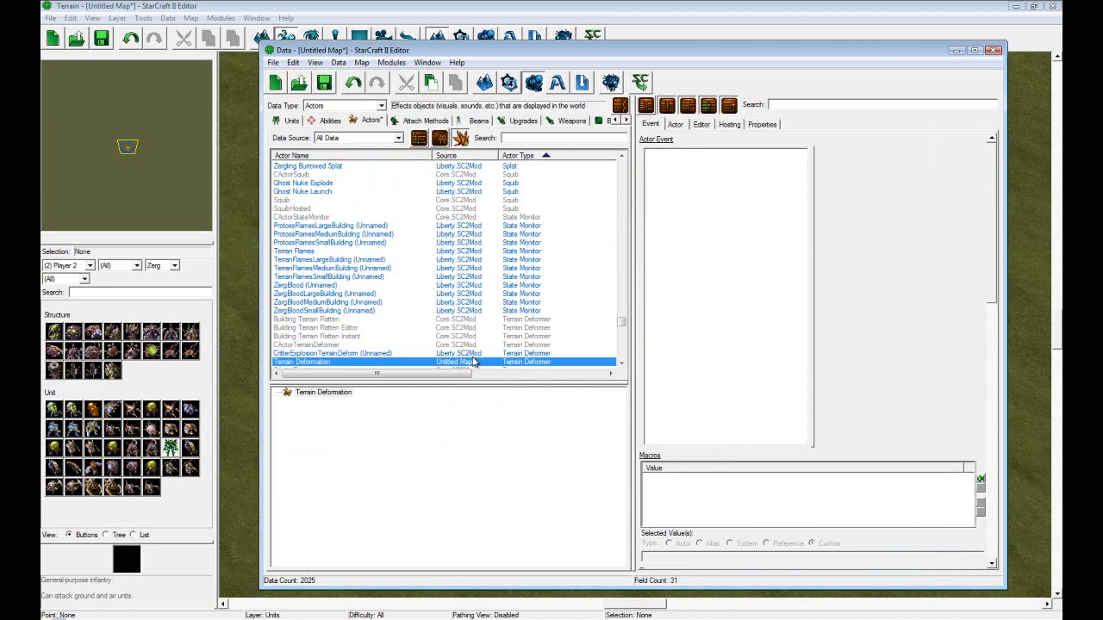
Add an event to the Terrain Deformation actor and set its message type to Effect.
{"action": "right_click", "coordinate": [691, 243]}
{"action": "left_click", "coordinate": [729, 247]}
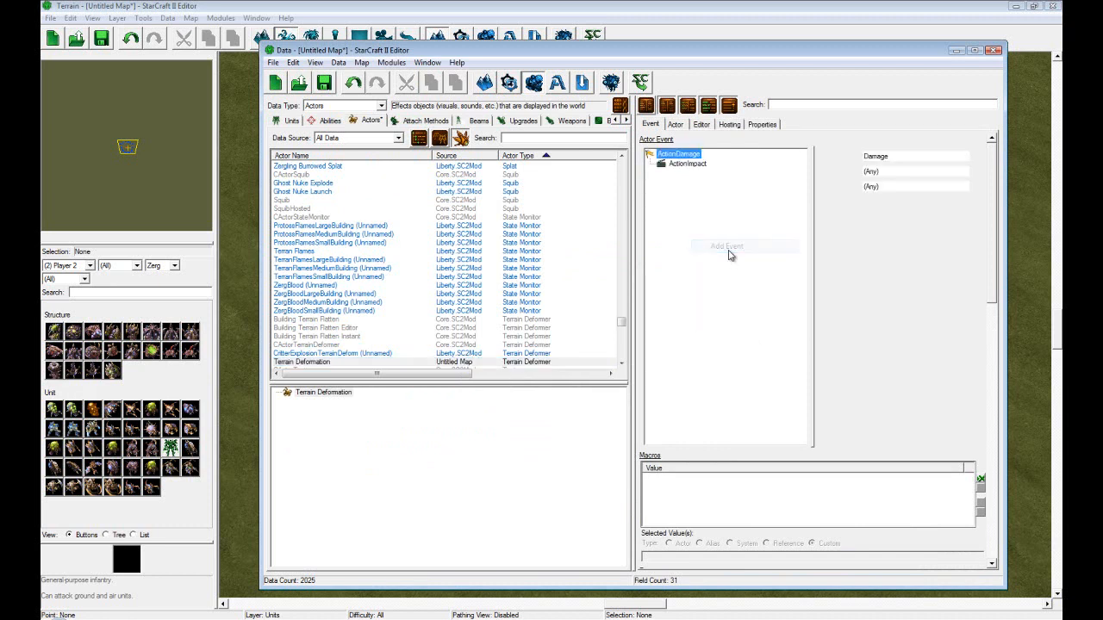
{"action": "left_click", "coordinate": [918, 158]}
{"action": "scroll", "coordinate": [938, 371], "scroll_direction": "down", "scroll_amount": 5}
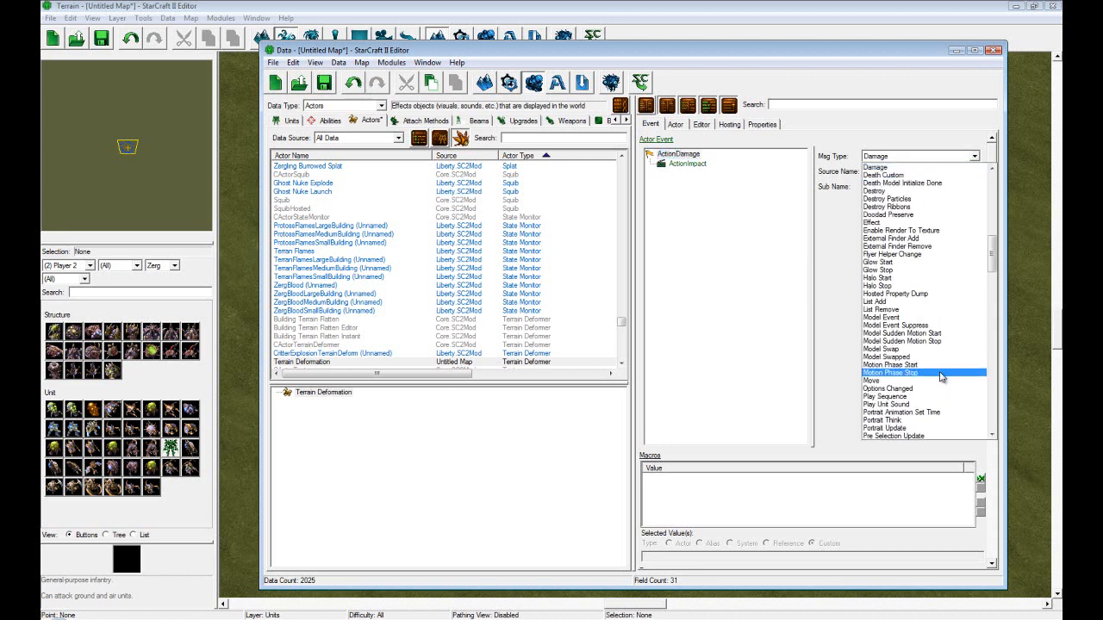
{"action": "scroll", "coordinate": [942, 377], "scroll_direction": "down", "scroll_amount": 3}
{"action": "scroll", "coordinate": [942, 377], "scroll_direction": "down", "scroll_amount": 4}
{"action": "scroll", "coordinate": [941, 377], "scroll_direction": "down", "scroll_amount": 2}
{"action": "key", "text": "Down"}
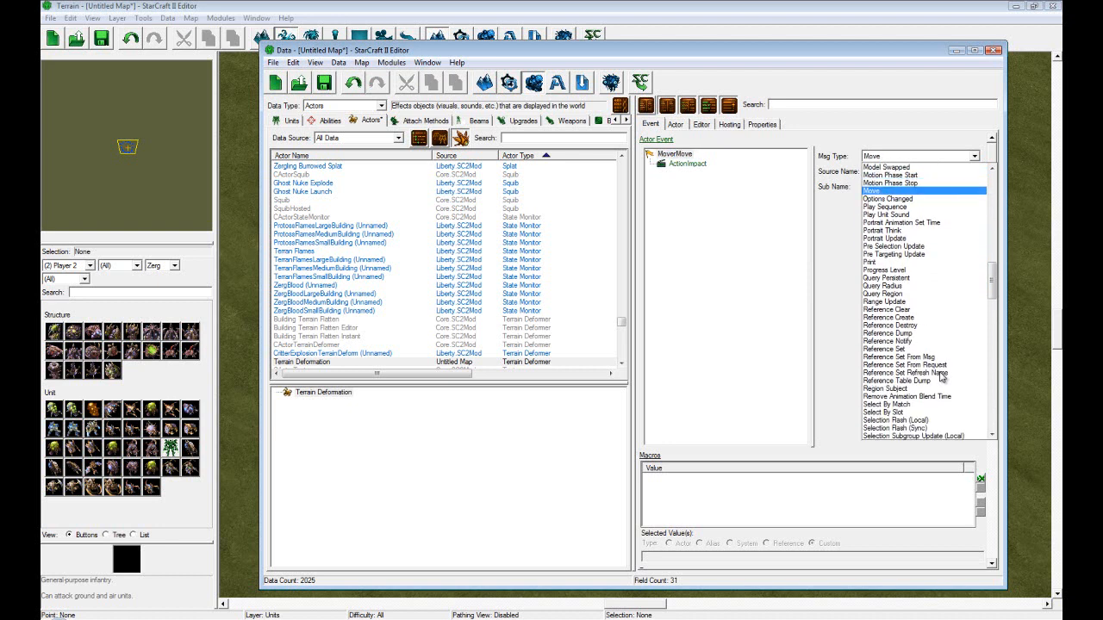
{"action": "scroll", "coordinate": [942, 377], "scroll_direction": "up", "scroll_amount": 7}
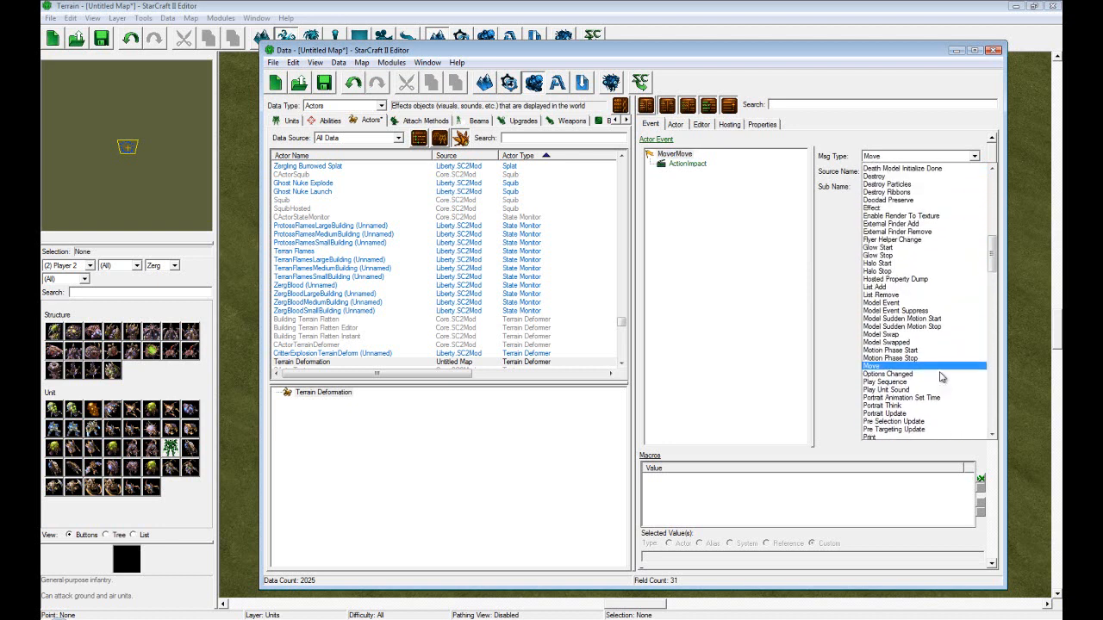
{"action": "scroll", "coordinate": [942, 376], "scroll_direction": "up", "scroll_amount": 1}
{"action": "scroll", "coordinate": [942, 376], "scroll_direction": "up", "scroll_amount": 3}
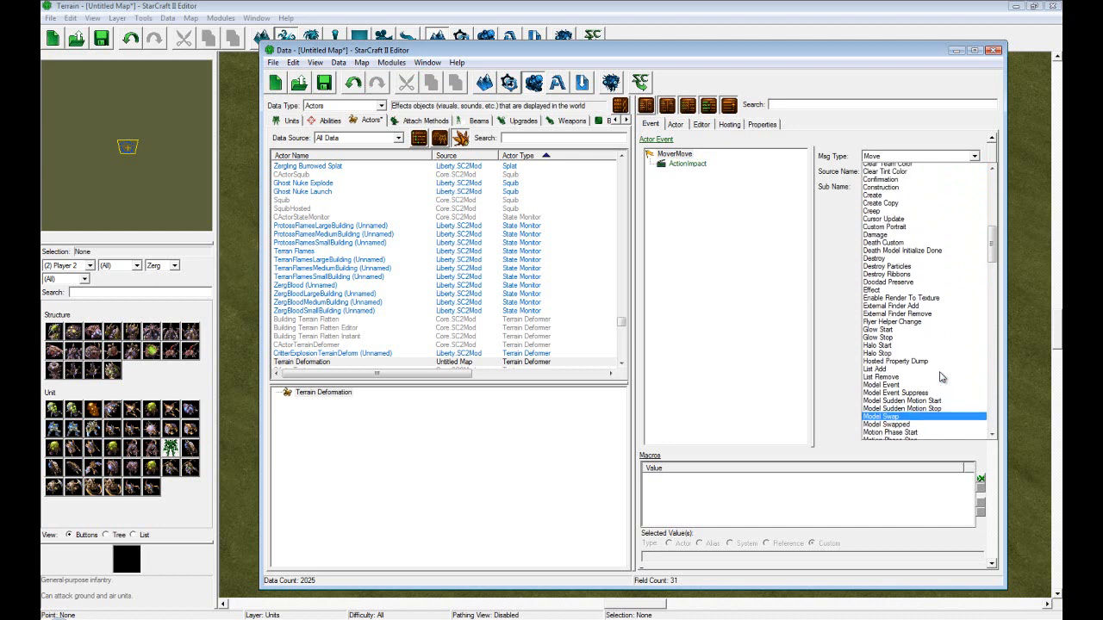
{"action": "scroll", "coordinate": [941, 376], "scroll_direction": "up", "scroll_amount": 7}
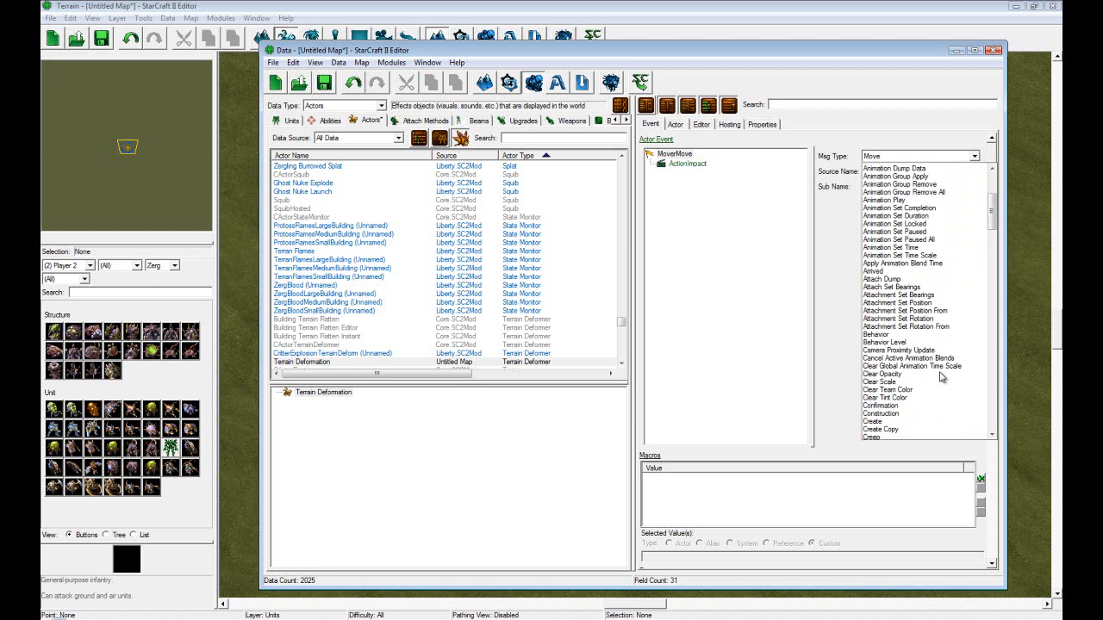
{"action": "scroll", "coordinate": [942, 377], "scroll_direction": "up", "scroll_amount": 4}
{"action": "scroll", "coordinate": [942, 377], "scroll_direction": "down", "scroll_amount": 4}
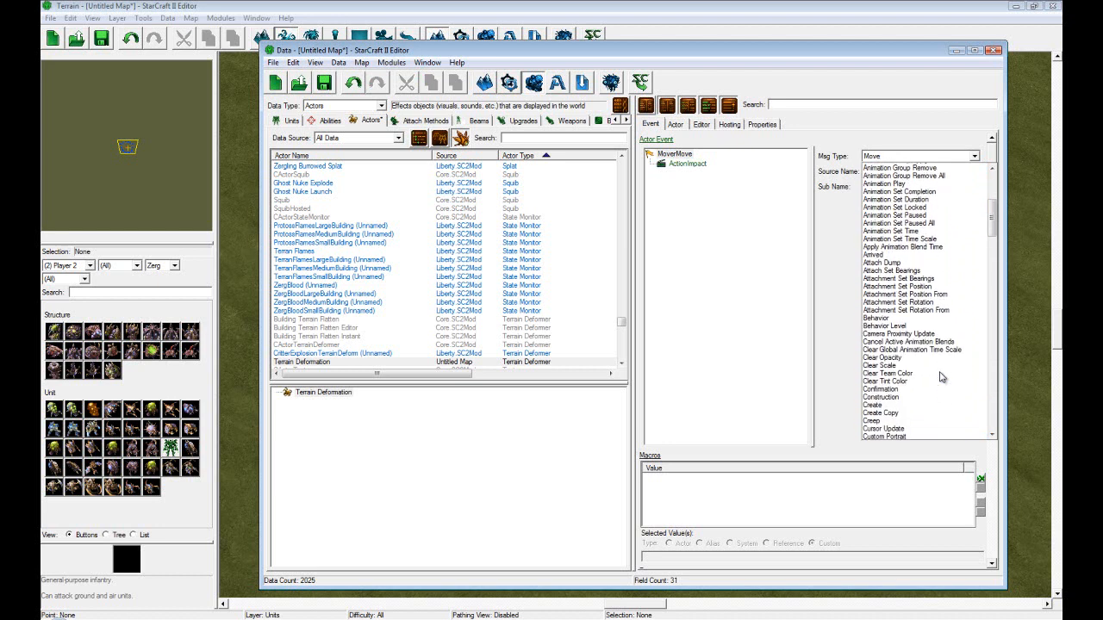
{"action": "scroll", "coordinate": [939, 386], "scroll_direction": "down", "scroll_amount": 2}
{"action": "scroll", "coordinate": [938, 390], "scroll_direction": "down", "scroll_amount": 2}
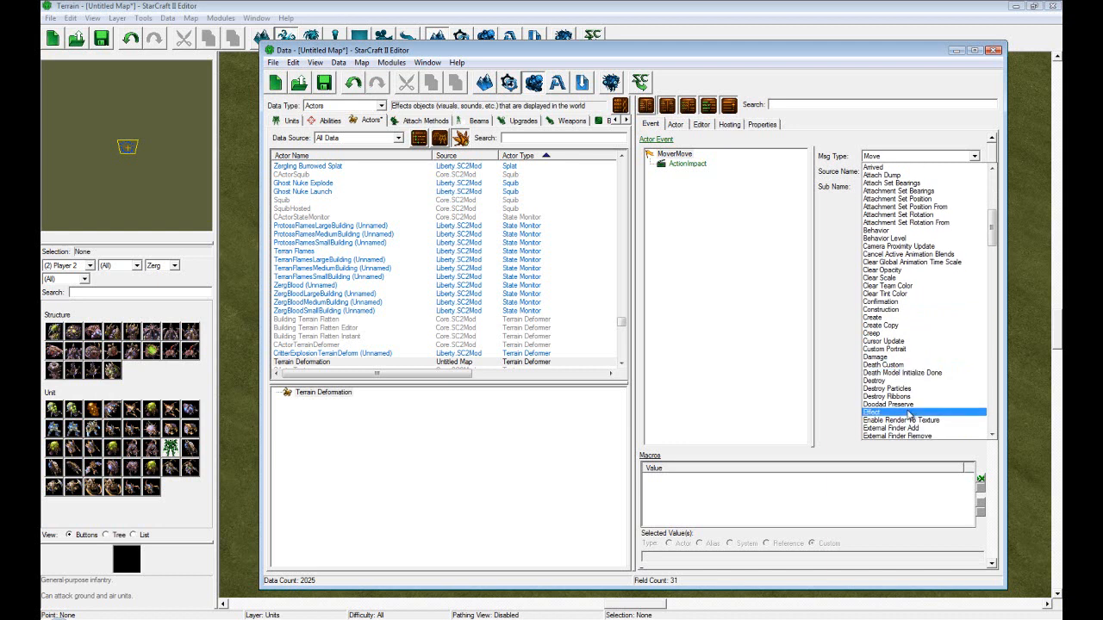
{"action": "left_click", "coordinate": [909, 414]}
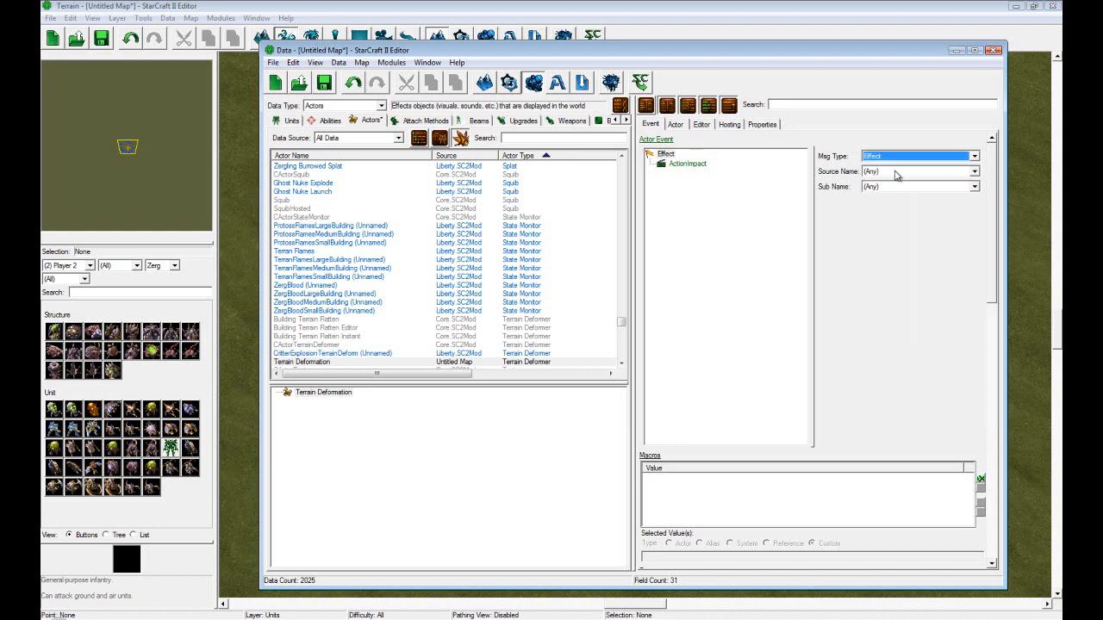
Restore the actor event's message type to Effect after the accidental change.
{"action": "scroll", "coordinate": [900, 163], "scroll_direction": "down", "scroll_amount": 1}
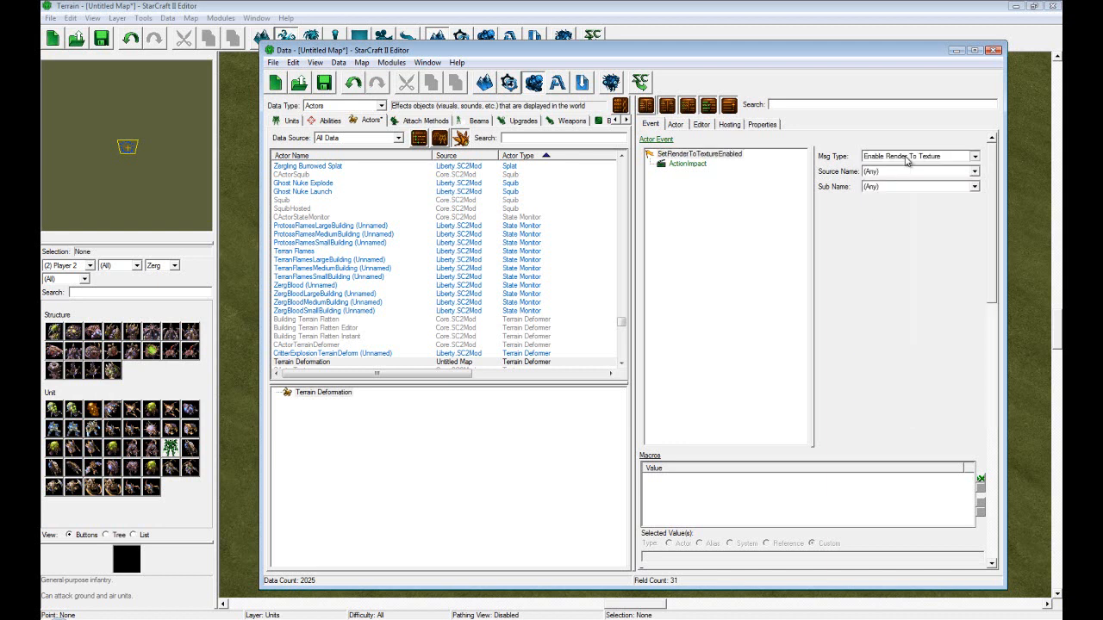
{"action": "left_click", "coordinate": [907, 160]}
{"action": "scroll", "coordinate": [896, 258], "scroll_direction": "up", "scroll_amount": 2}
{"action": "left_click", "coordinate": [879, 211]}
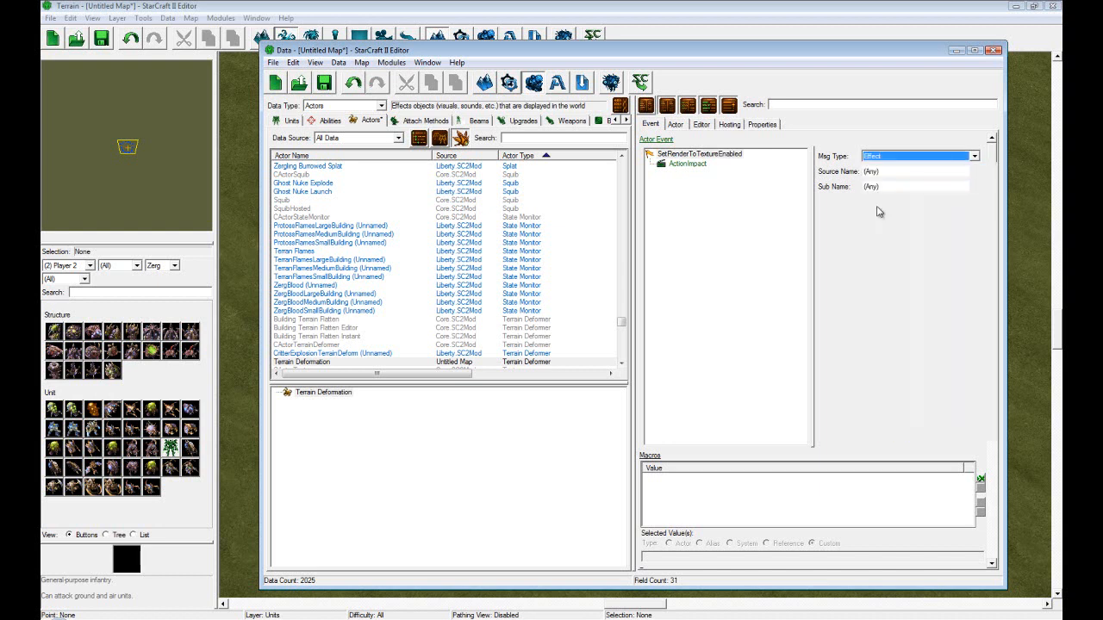
Set the actor event's source name to Marauder - Punisher Grenades (Launch Missile) and its sub name to Impact.
{"action": "left_click", "coordinate": [891, 172]}
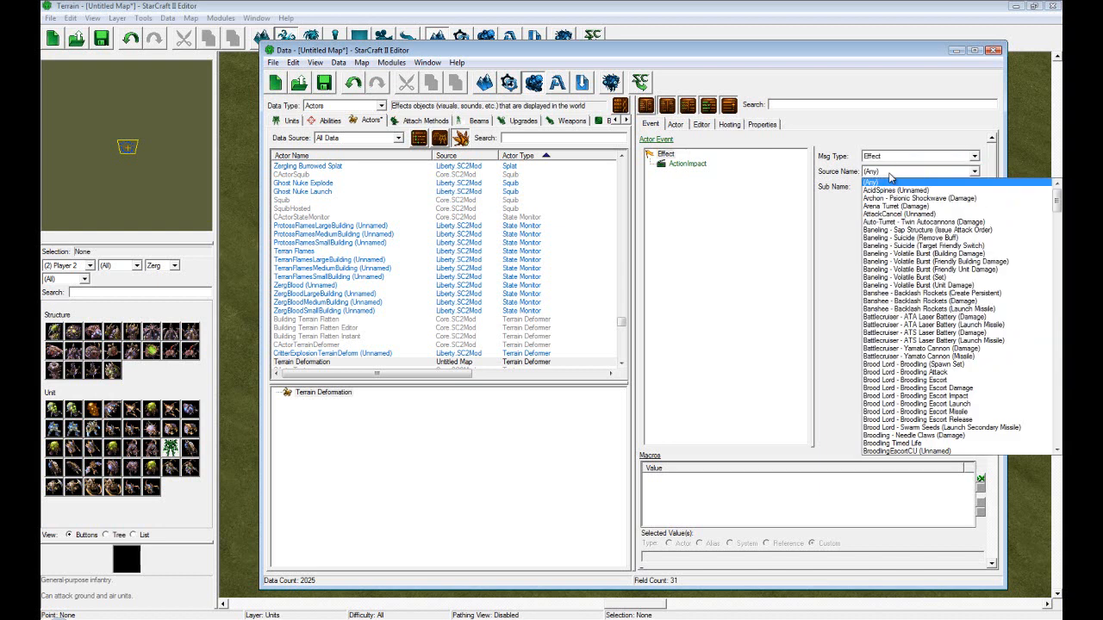
{"action": "scroll", "coordinate": [948, 368], "scroll_direction": "down", "scroll_amount": 3}
{"action": "scroll", "coordinate": [939, 379], "scroll_direction": "down", "scroll_amount": 2}
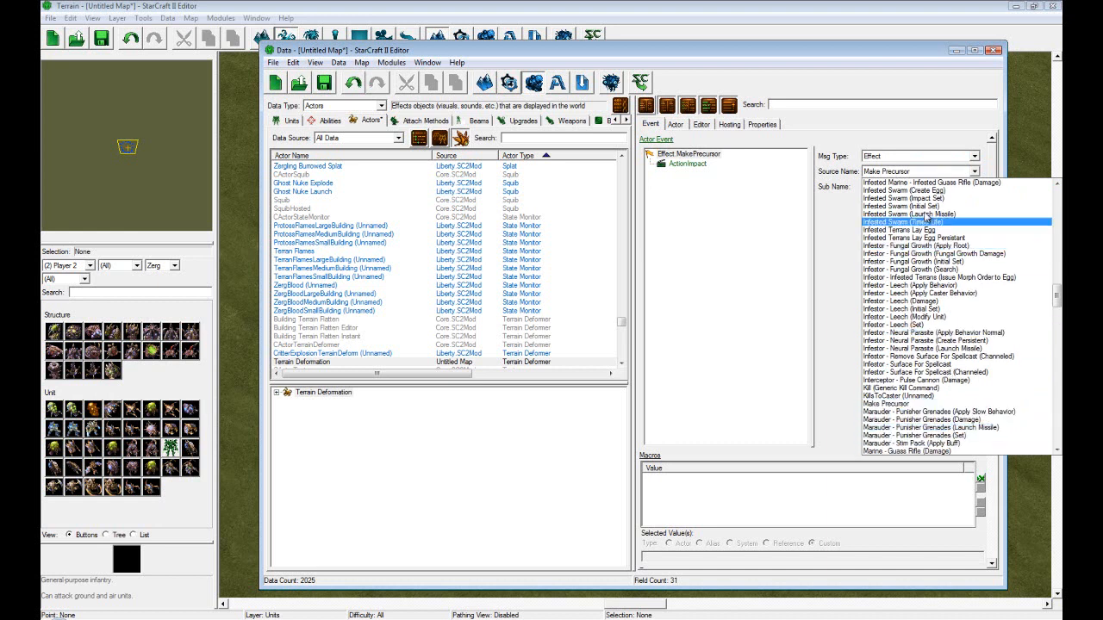
{"action": "scroll", "coordinate": [917, 315], "scroll_direction": "up", "scroll_amount": 4}
{"action": "scroll", "coordinate": [905, 345], "scroll_direction": "down", "scroll_amount": 3}
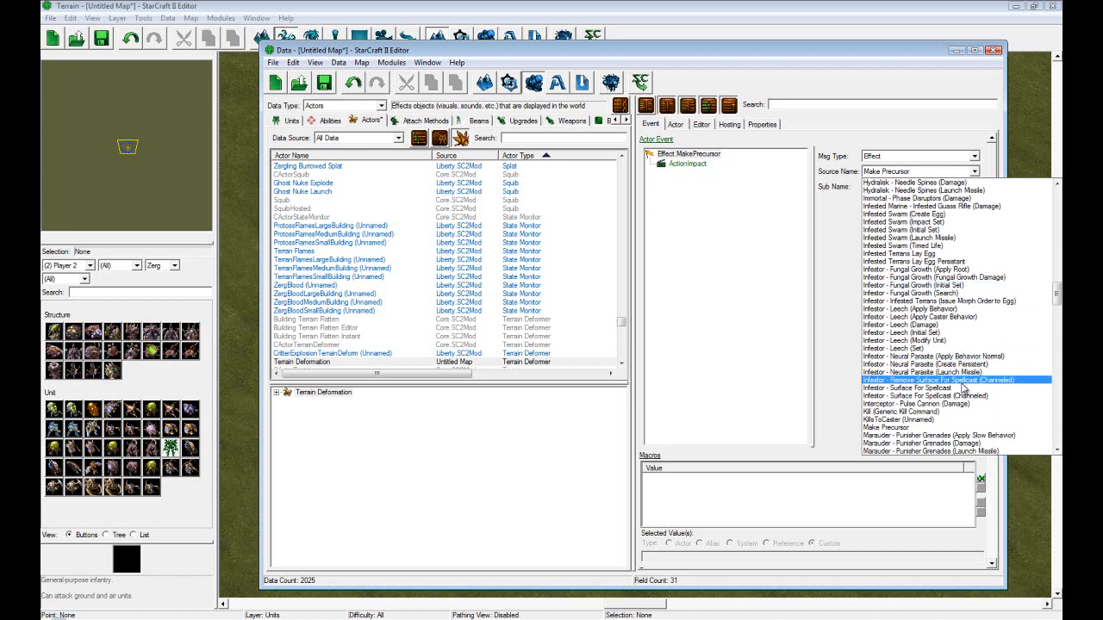
{"action": "scroll", "coordinate": [948, 424], "scroll_direction": "down", "scroll_amount": 1}
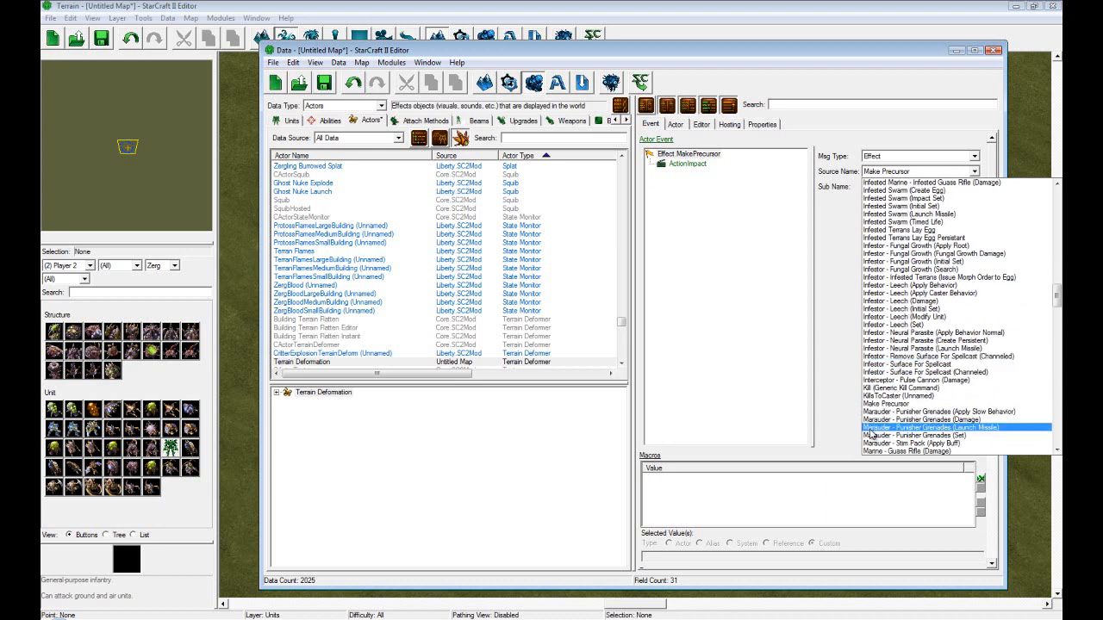
{"action": "left_click", "coordinate": [892, 428]}
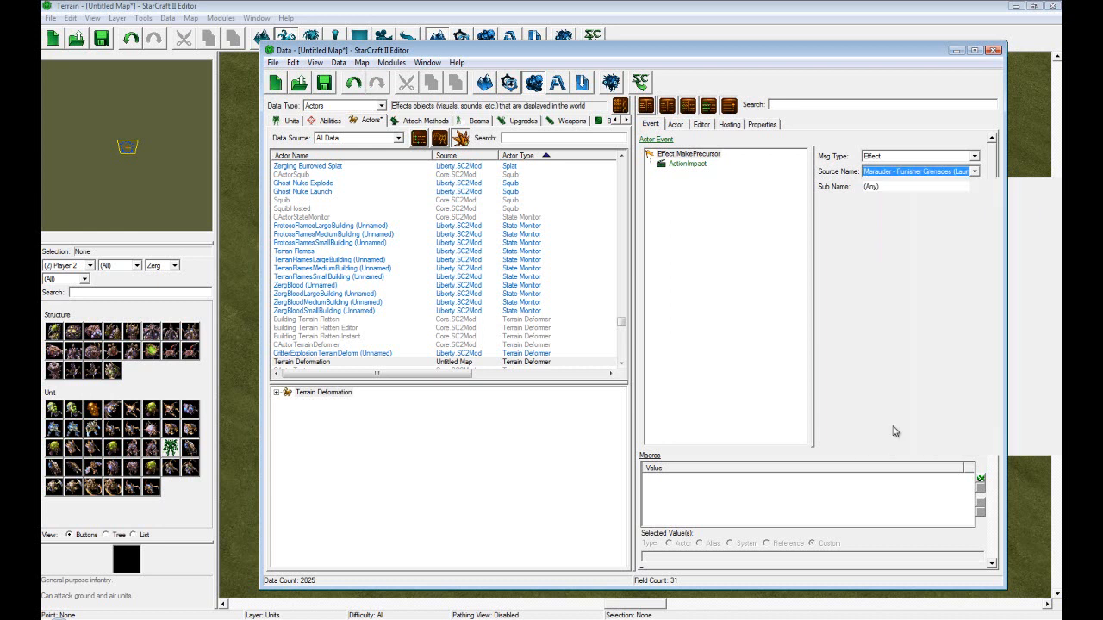
{"action": "left_click", "coordinate": [906, 179]}
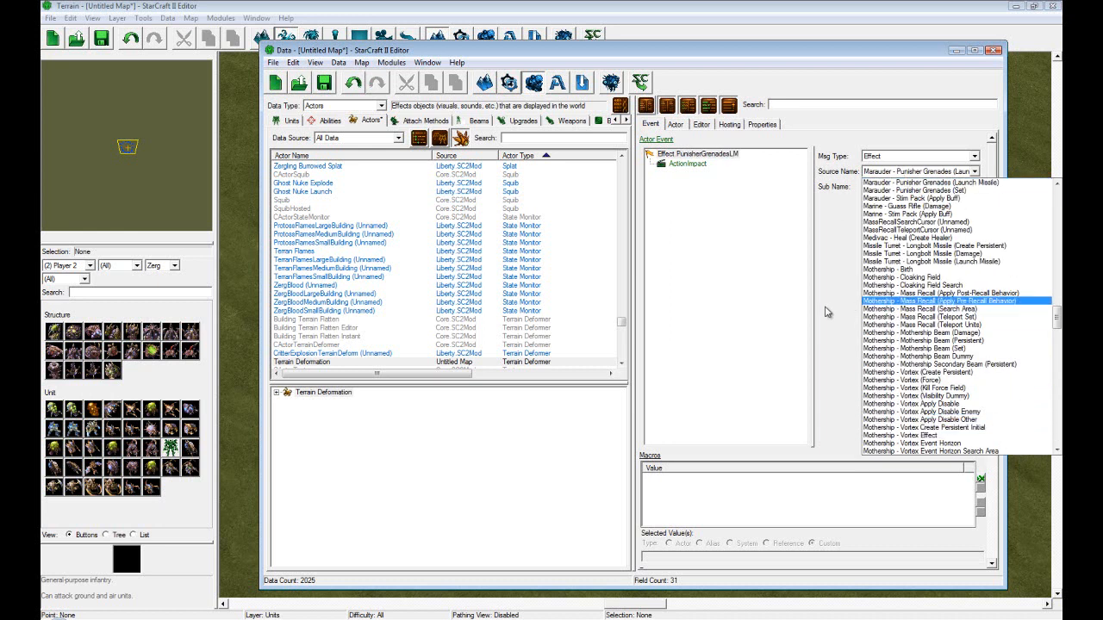
{"action": "left_click", "coordinate": [929, 184]}
{"action": "left_click", "coordinate": [911, 188]}
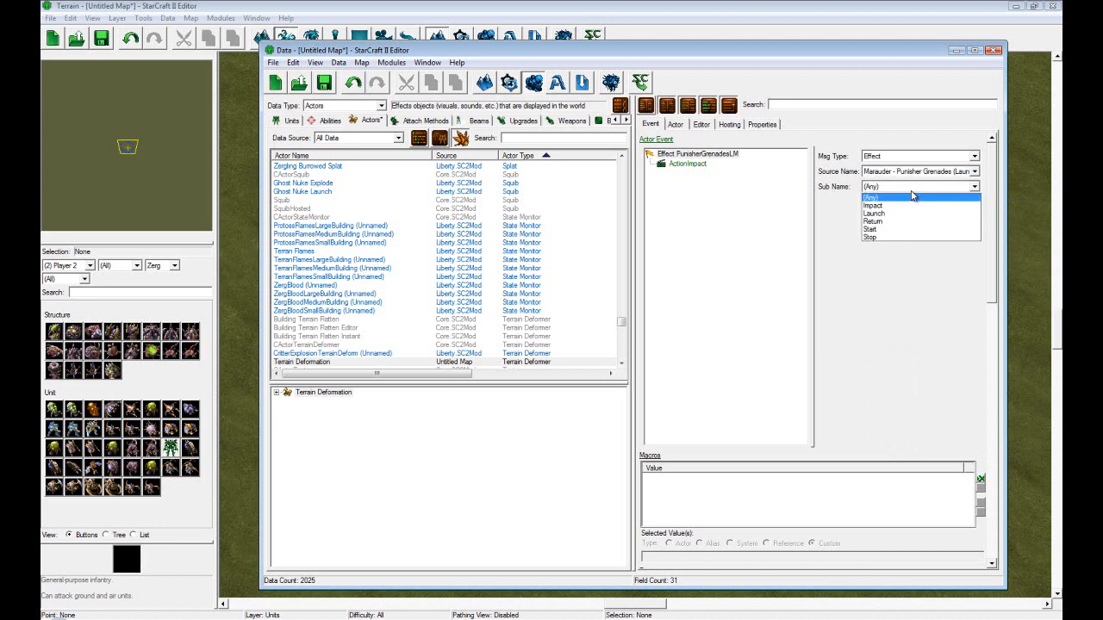
{"action": "left_click", "coordinate": [912, 198]}
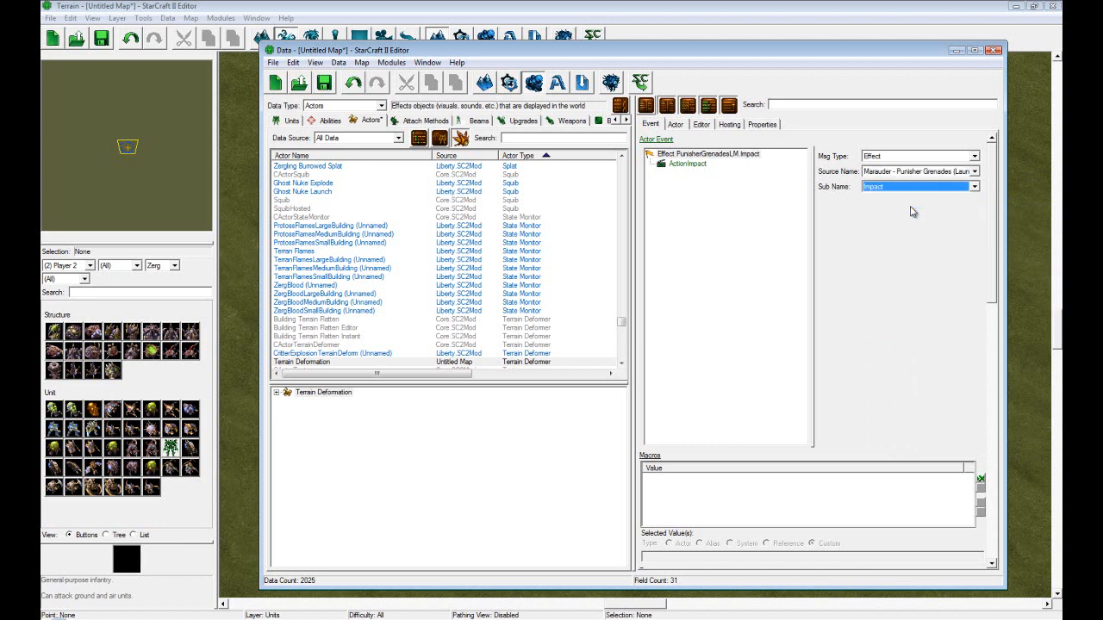
Change the message type of the action under the Punisher Grenades impact event to Create.
{"action": "left_click", "coordinate": [689, 164]}
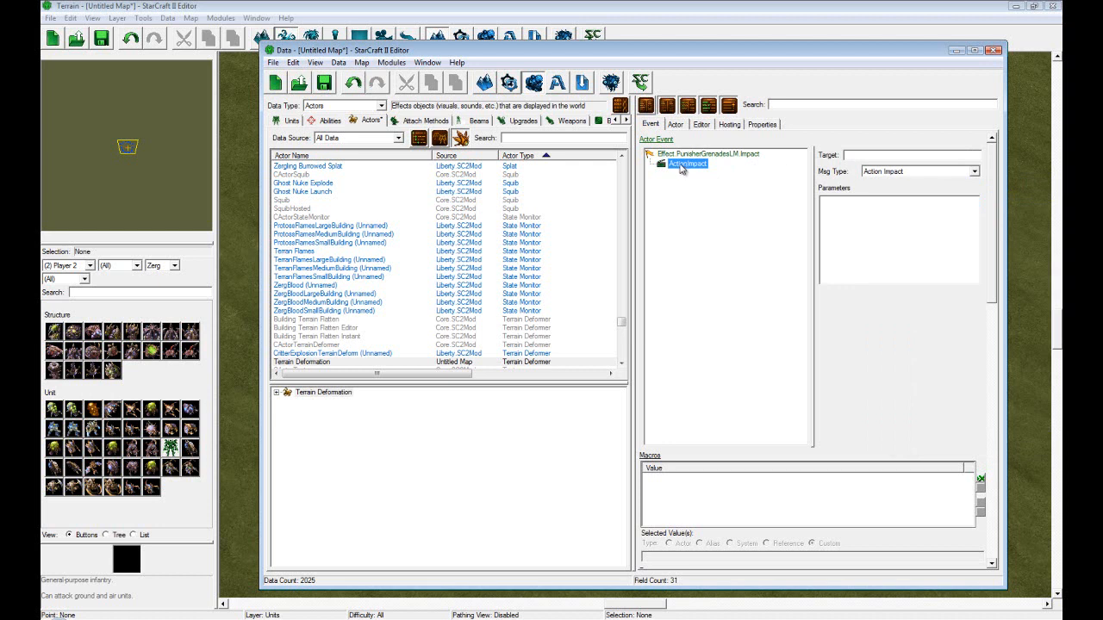
{"action": "left_click", "coordinate": [897, 172]}
{"action": "scroll", "coordinate": [924, 382], "scroll_direction": "down", "scroll_amount": 2}
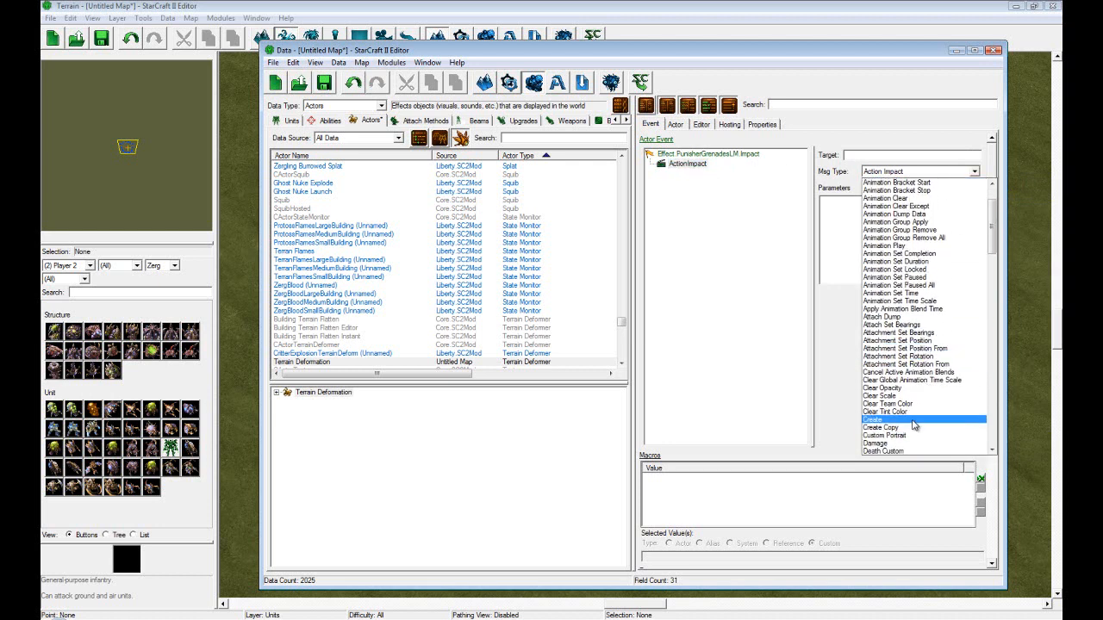
{"action": "left_click", "coordinate": [912, 419]}
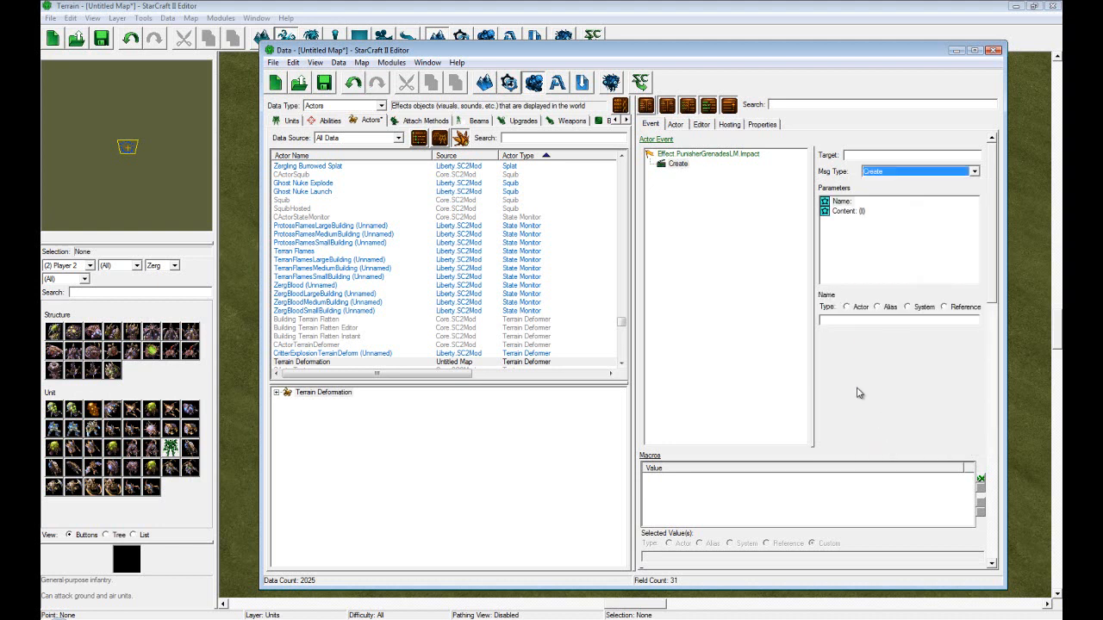
Set the Terrain Deformation actor's blend time to 2.0.
{"action": "left_click", "coordinate": [677, 126]}
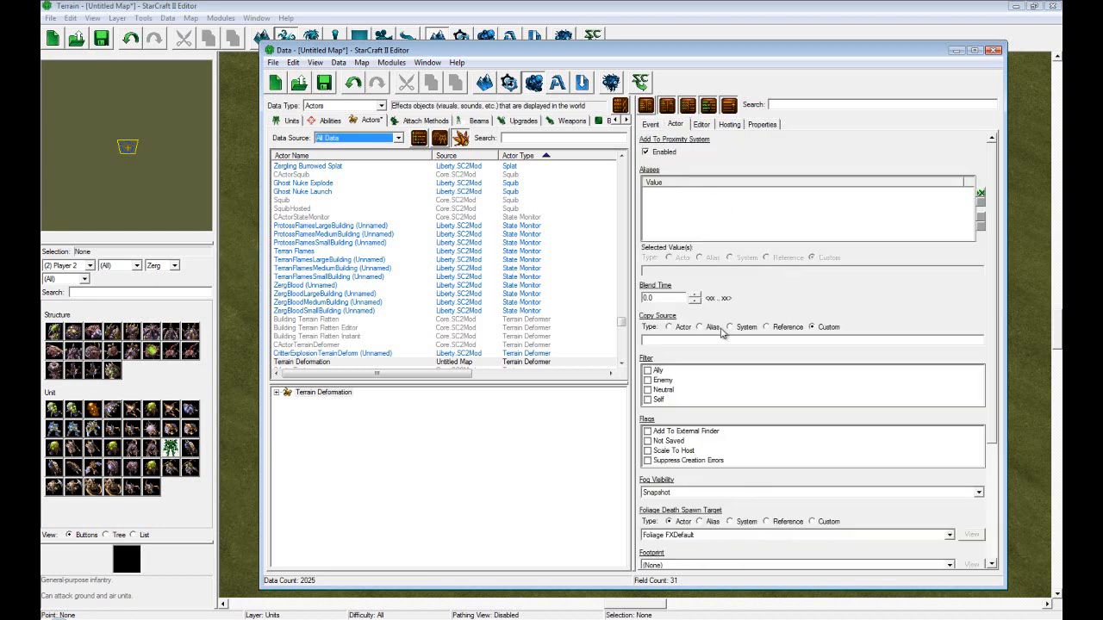
{"action": "mouse_move", "coordinate": [662, 289]}
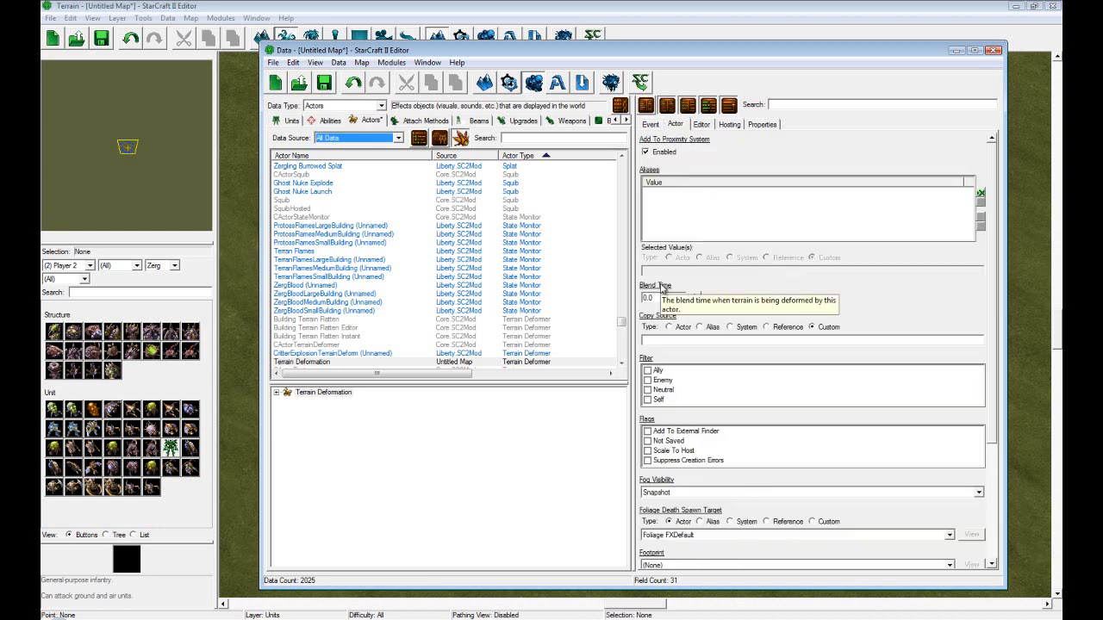
{"action": "left_click", "coordinate": [647, 296]}
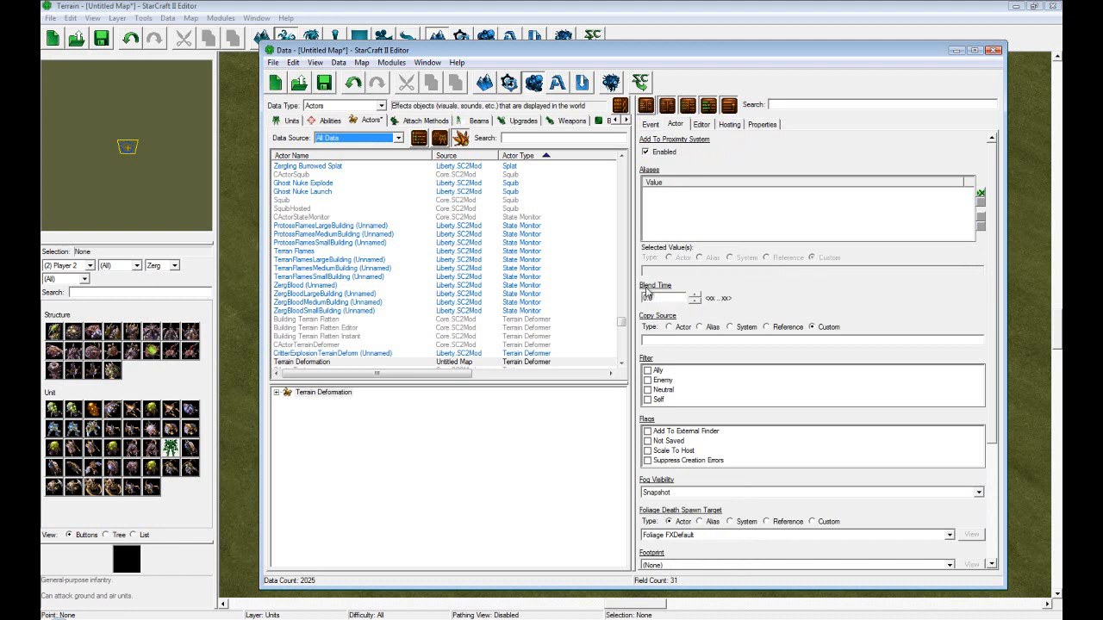
{"action": "mouse_move", "coordinate": [654, 289]}
{"action": "left_click_drag", "start_coordinate": [672, 298], "coordinate": [612, 301]}
{"action": "type", "text": "2"}
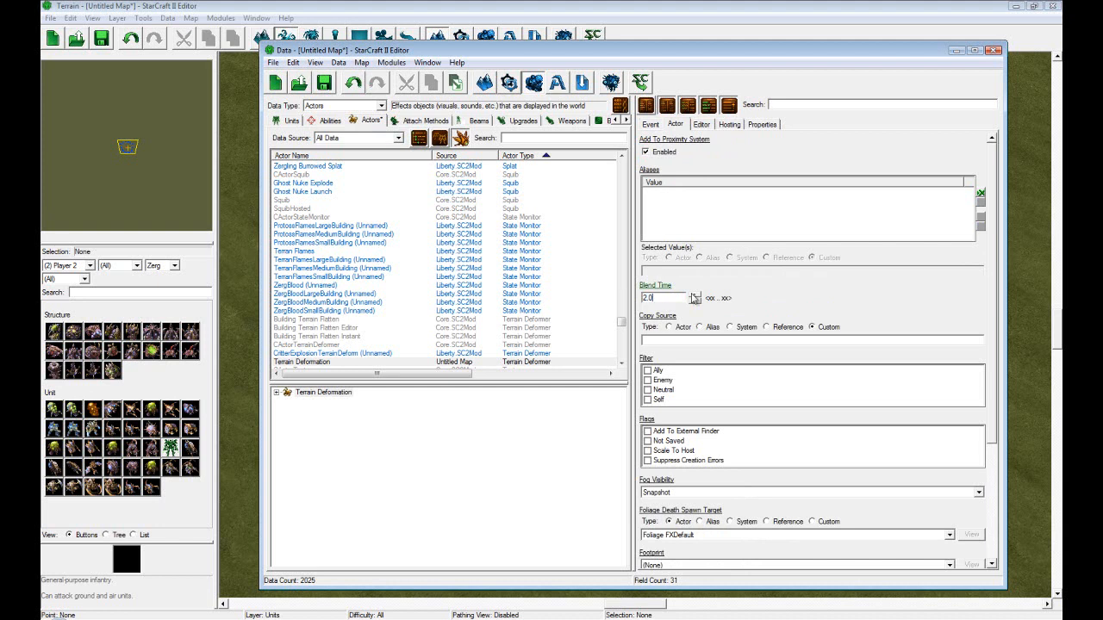
Set the Terrain Deformation actor's height delta to -1.0 and its influence range to 1.0.
{"action": "left_click_drag", "start_coordinate": [991, 290], "coordinate": [1007, 431]}
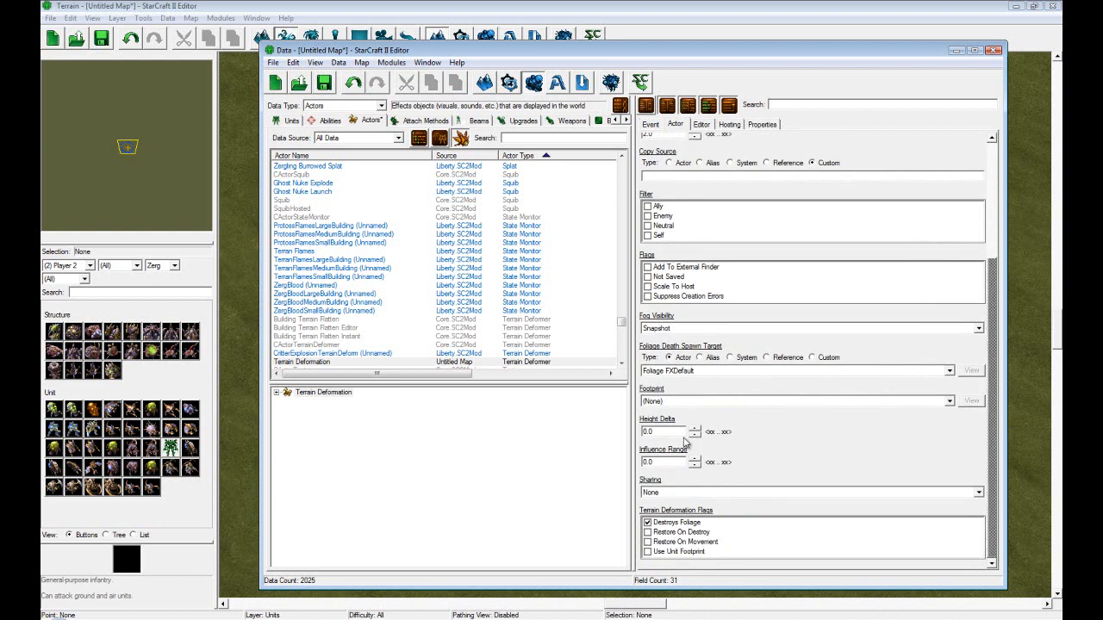
{"action": "left_click_drag", "start_coordinate": [679, 432], "coordinate": [603, 441]}
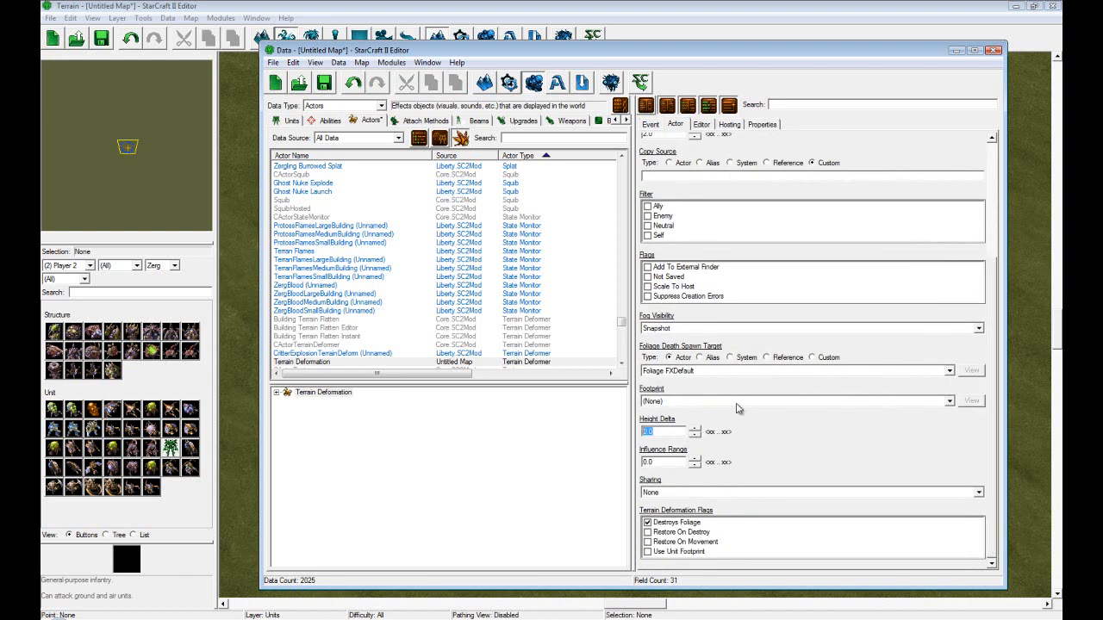
{"action": "type", "text": "-1.0"}
{"action": "double_click", "coordinate": [665, 462]}
{"action": "type", "text": "1"}
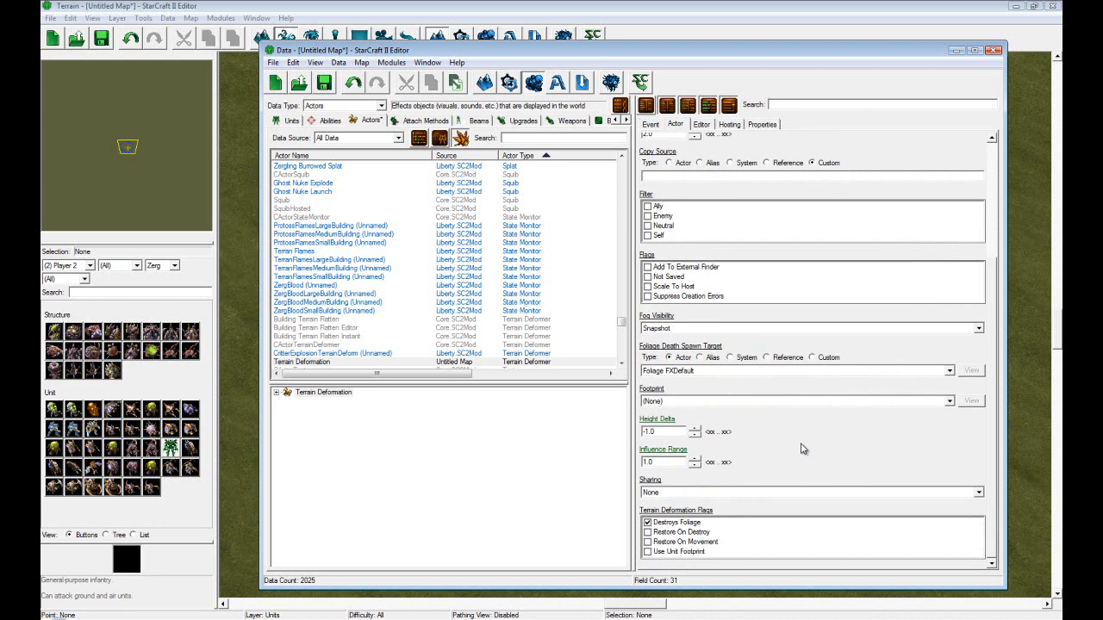
Assign Footprint 1x1 (Creep) as the Terrain Deformation actor's footprint.
{"action": "left_click", "coordinate": [776, 400]}
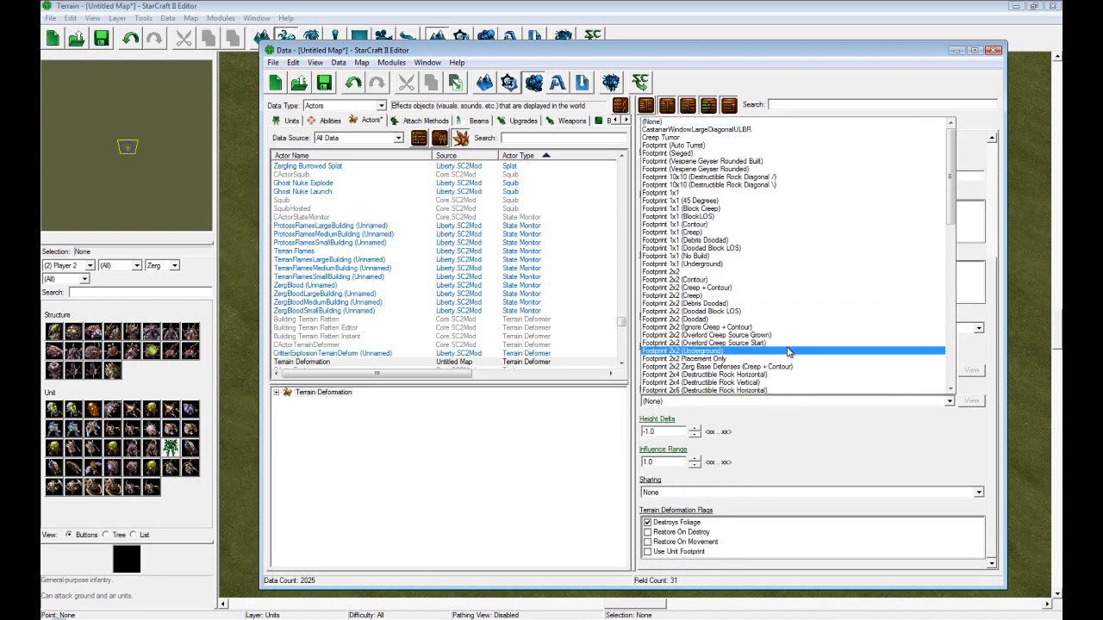
{"action": "left_click", "coordinate": [807, 451]}
{"action": "left_click", "coordinate": [766, 402]}
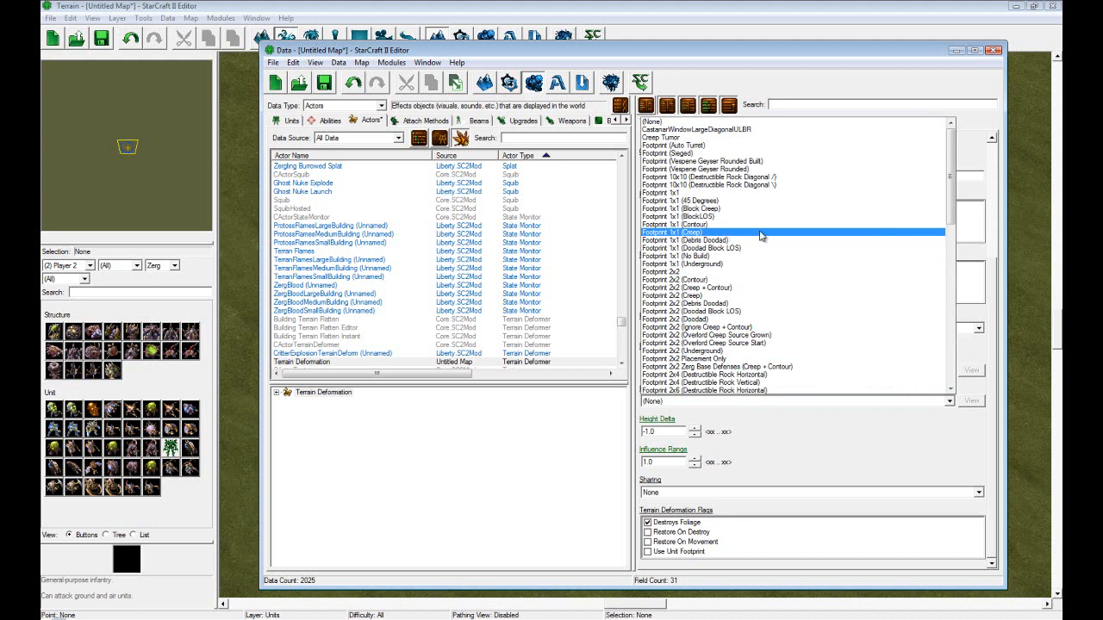
{"action": "left_click", "coordinate": [742, 234]}
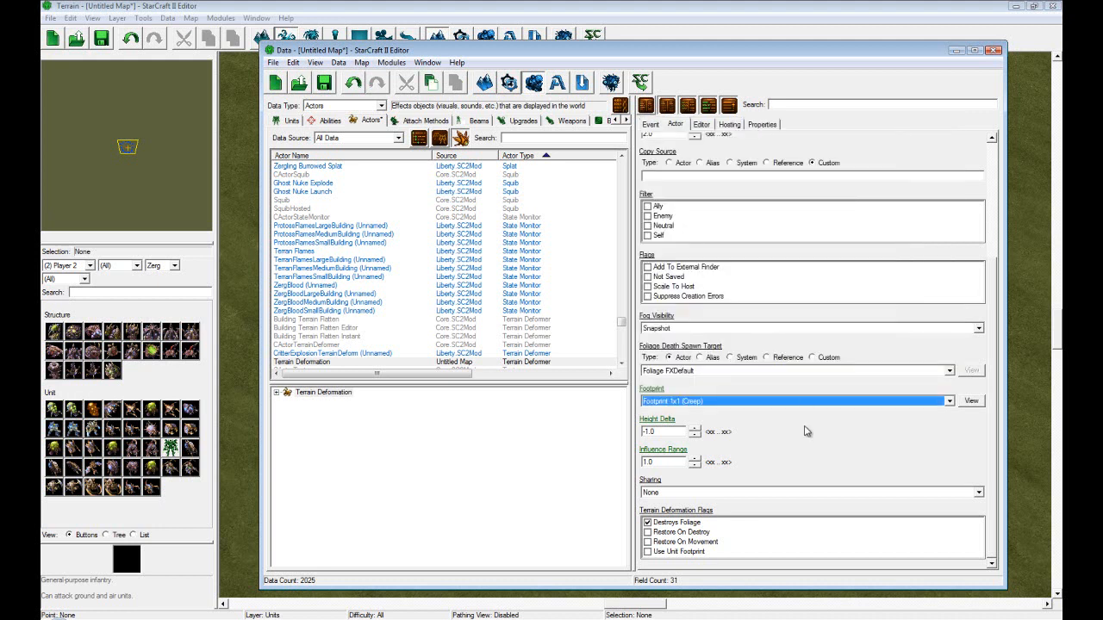
Search the unit data for "mar" and open the Marauder to examine its linked actors.
{"action": "left_click", "coordinate": [290, 121]}
{"action": "left_click", "coordinate": [328, 108]}
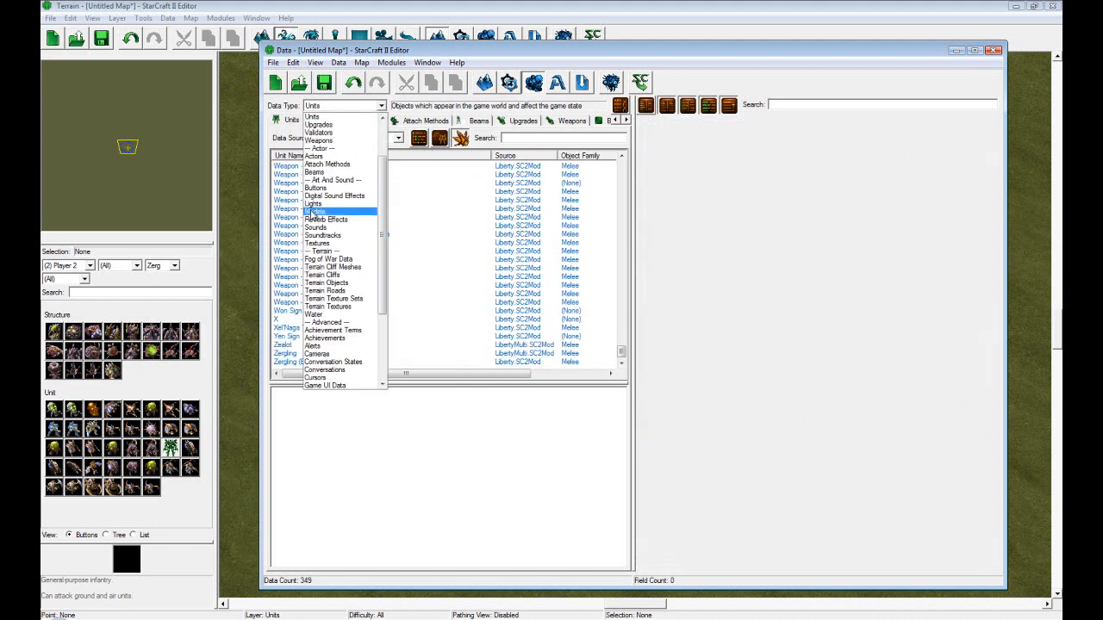
{"action": "left_click", "coordinate": [311, 141]}
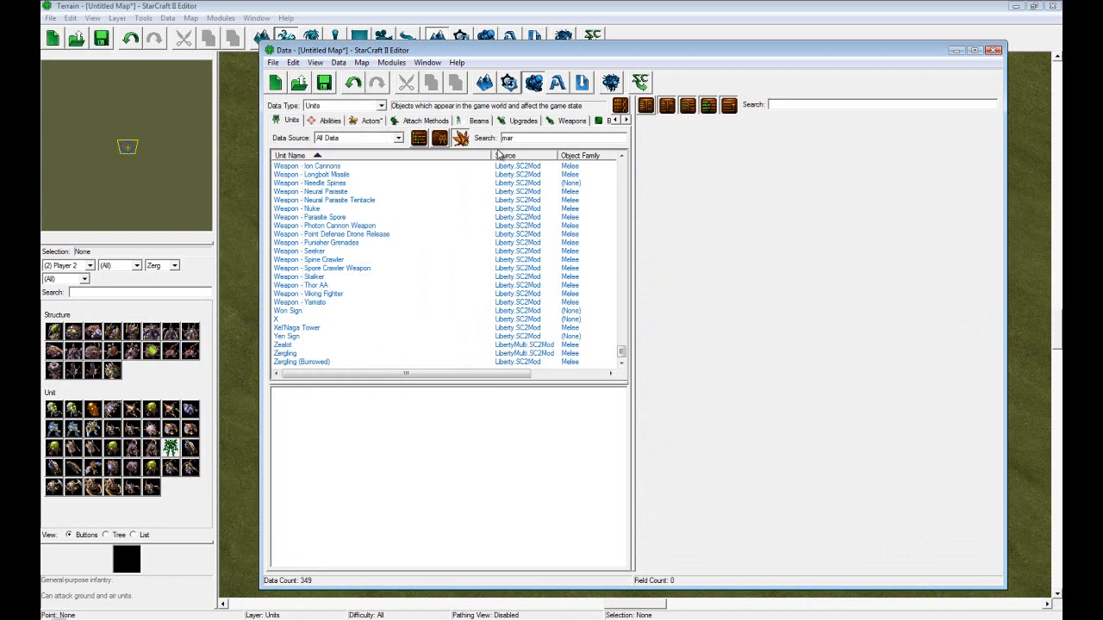
{"action": "left_click", "coordinate": [287, 183]}
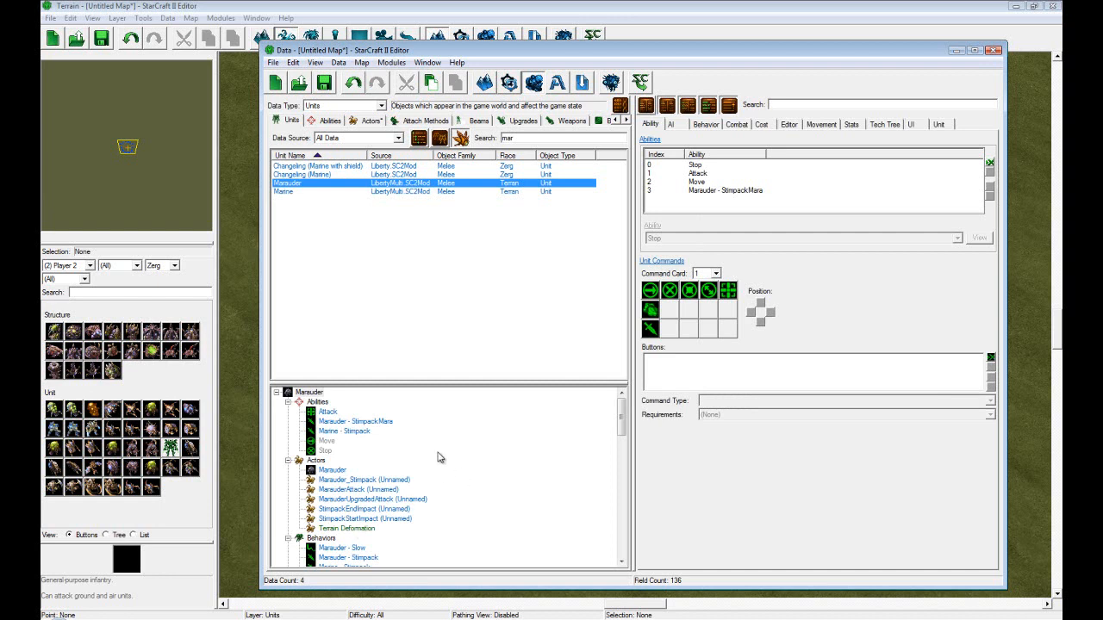
Test the map in StarCraft II, ordering the Marauder to attack the surrounding enemy units and move across the field to examine the terrain deformation.
{"action": "left_click", "coordinate": [639, 83]}
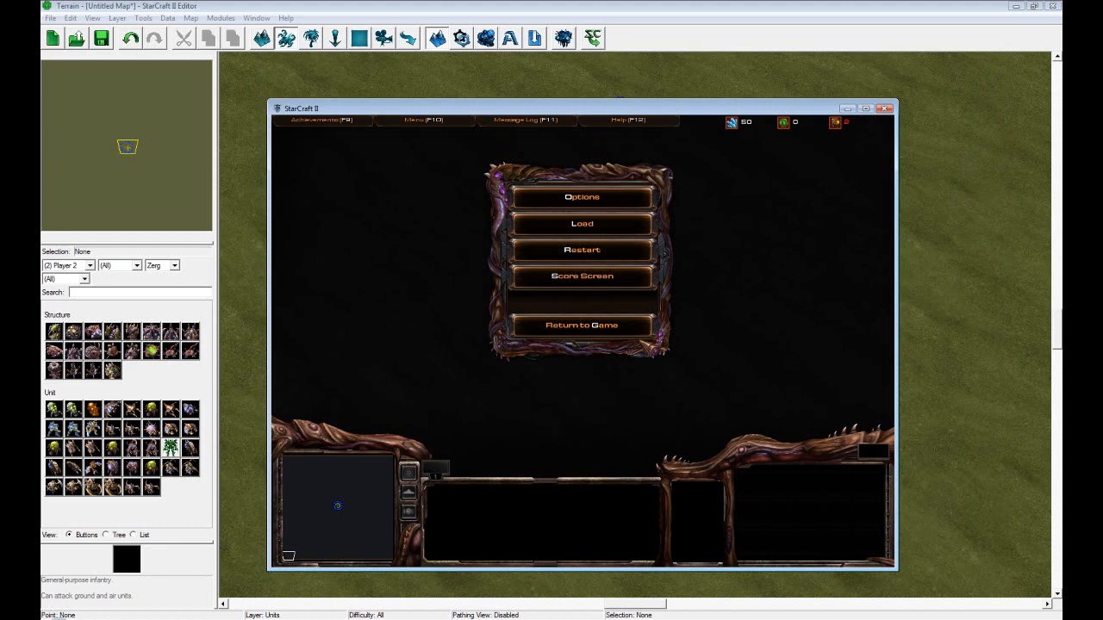
{"action": "left_click", "coordinate": [594, 329]}
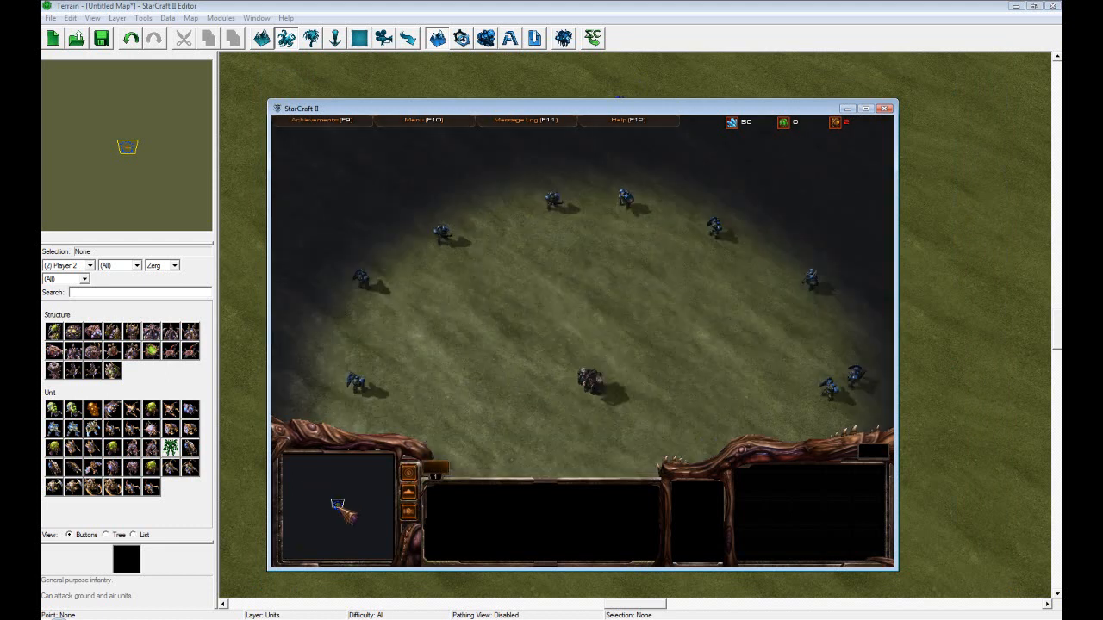
{"action": "left_click_drag", "start_coordinate": [530, 194], "coordinate": [593, 257]}
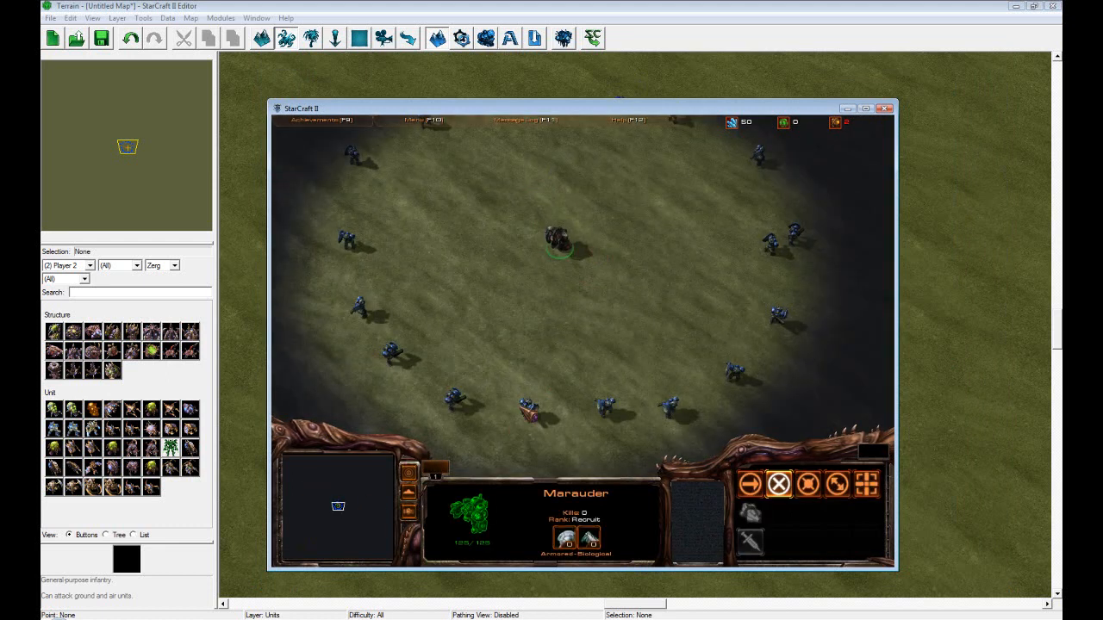
{"action": "right_click", "coordinate": [527, 407]}
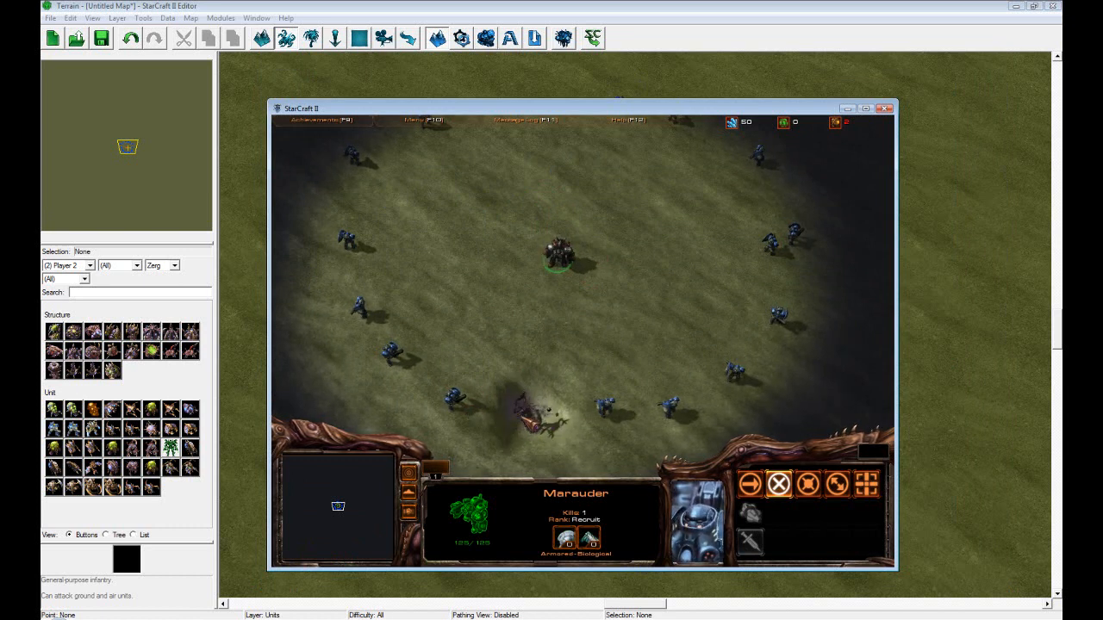
{"action": "right_click", "coordinate": [610, 411]}
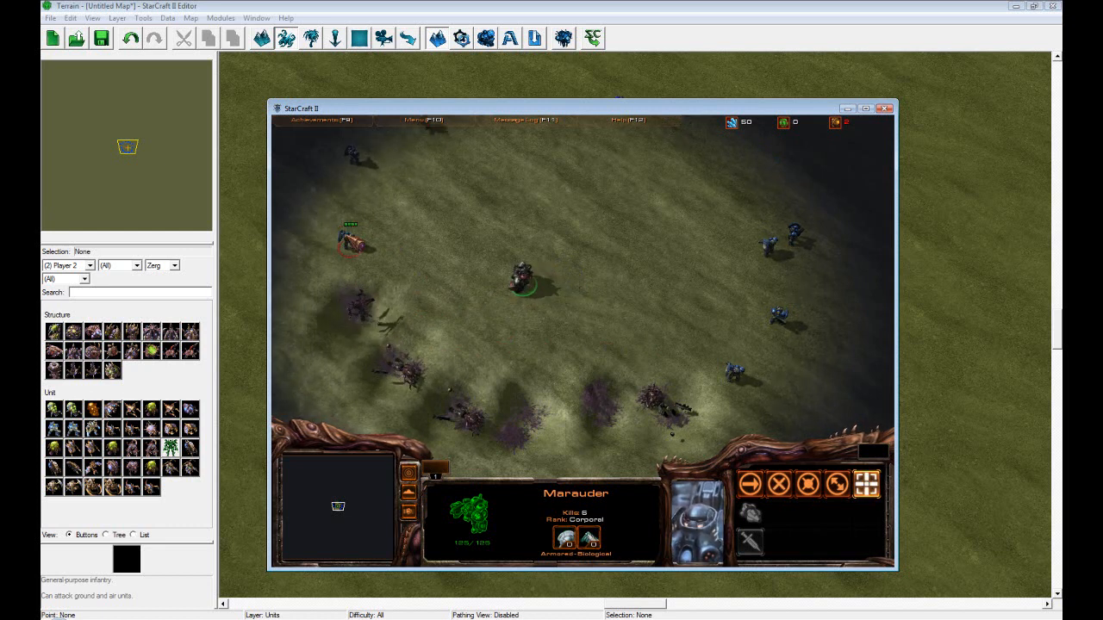
{"action": "right_click", "coordinate": [356, 160]}
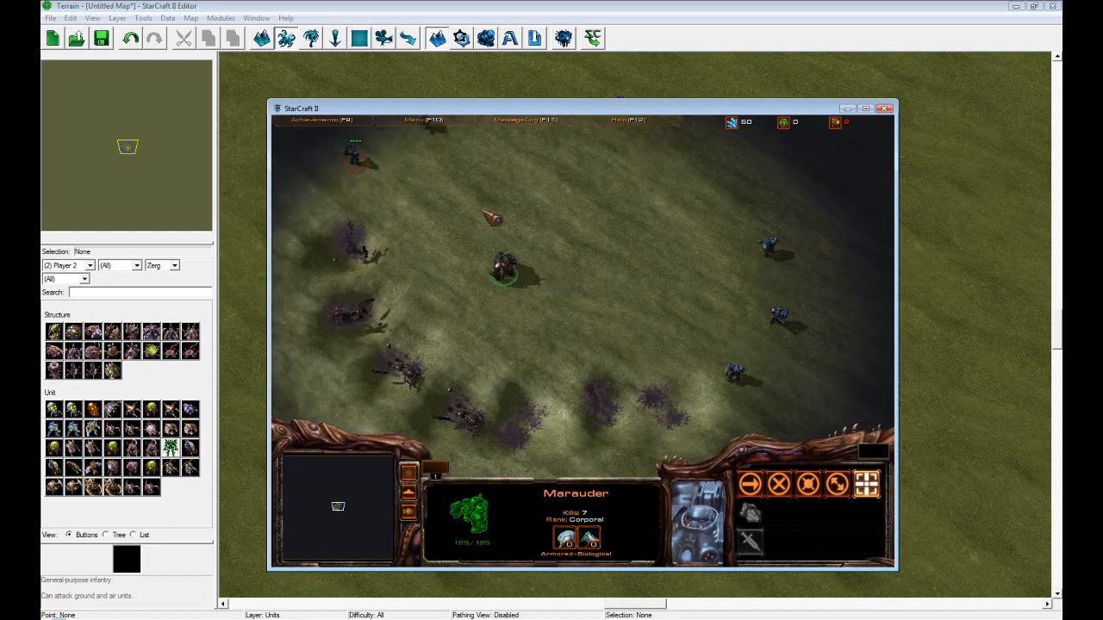
{"action": "right_click", "coordinate": [635, 304]}
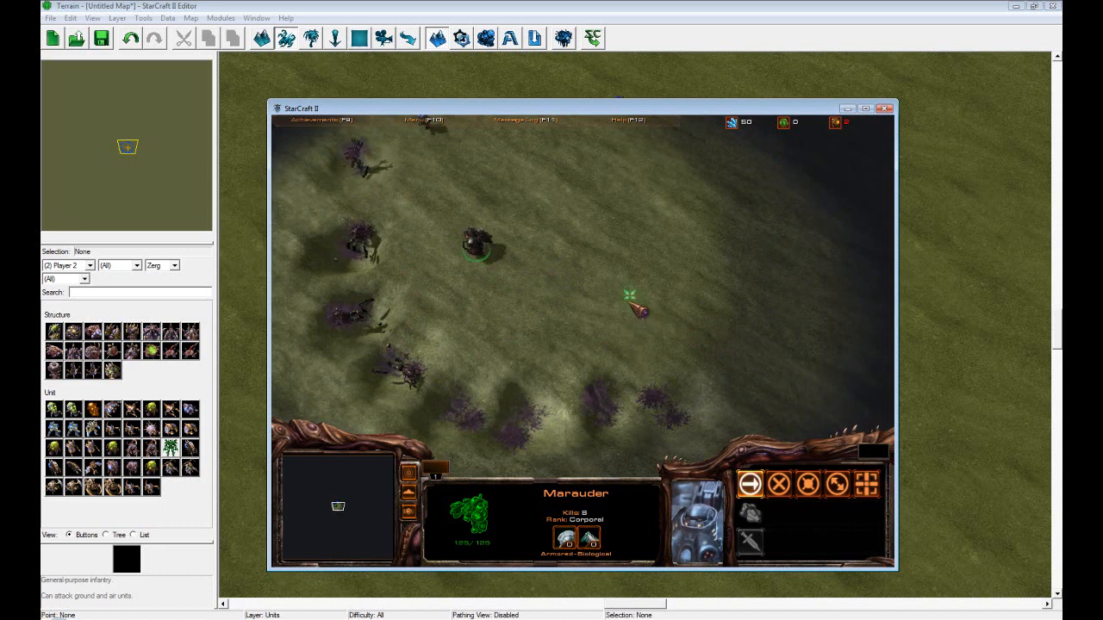
{"action": "right_click", "coordinate": [582, 279]}
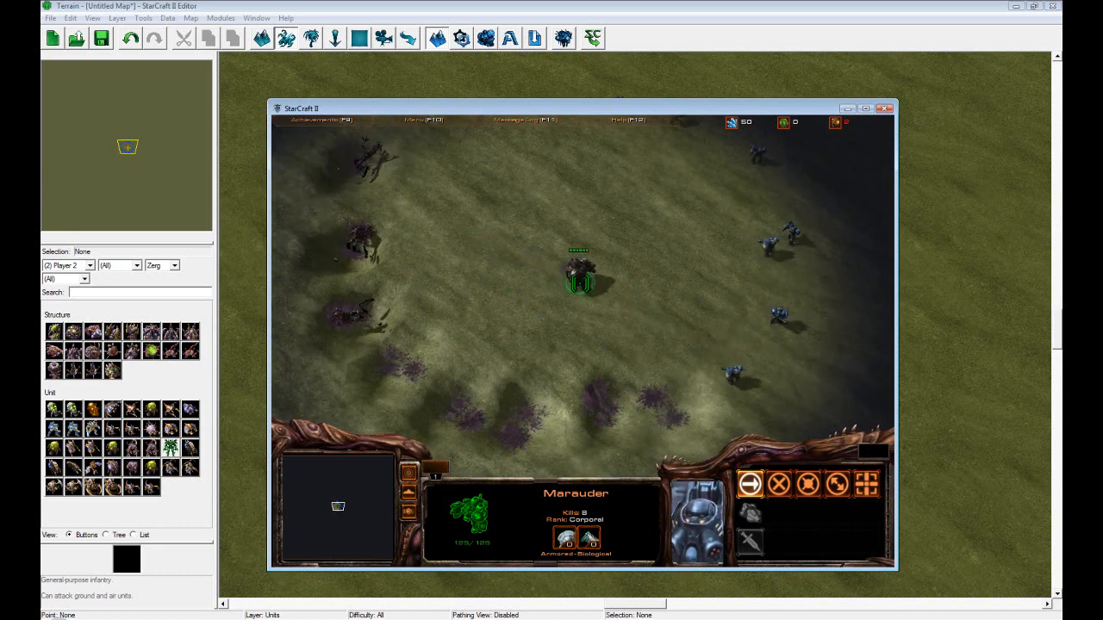